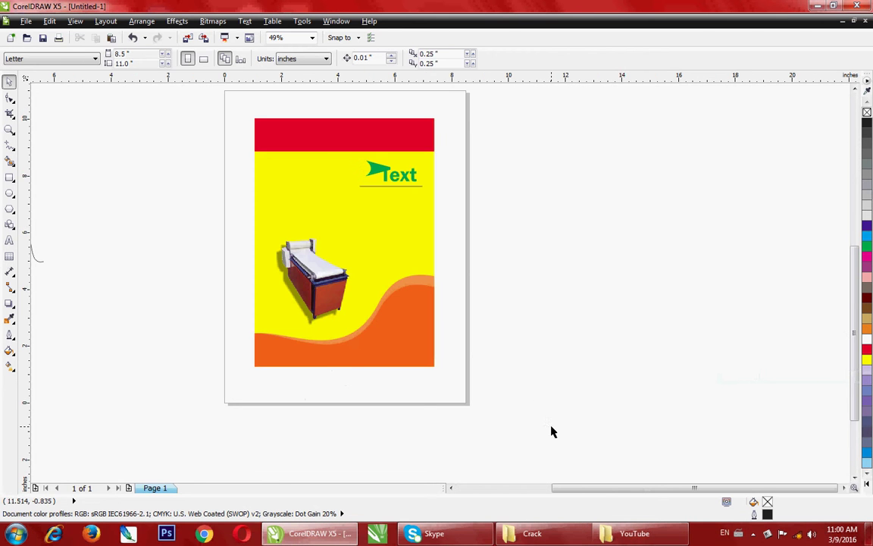
# Step: Drag the machine photo left toward the poster's left edge, just above the orange wave
pyautogui.click(301, 278)
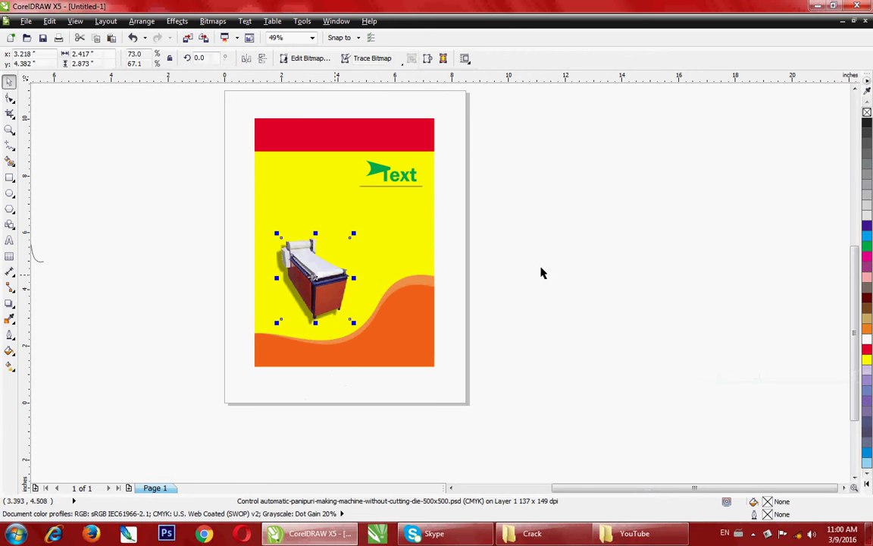
pyautogui.click(501, 243)
pyautogui.click(314, 297)
pyautogui.moveTo(327, 293); pyautogui.dragTo(300, 296)
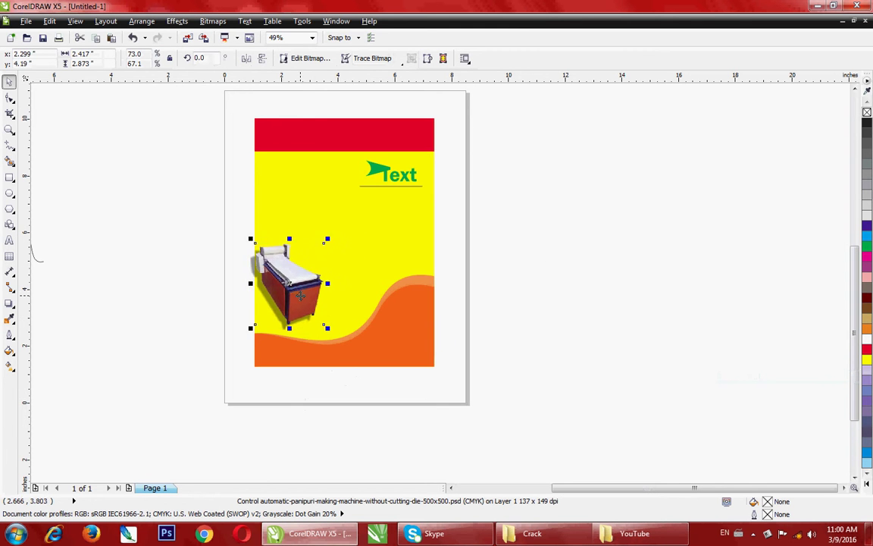
pyautogui.click(322, 294)
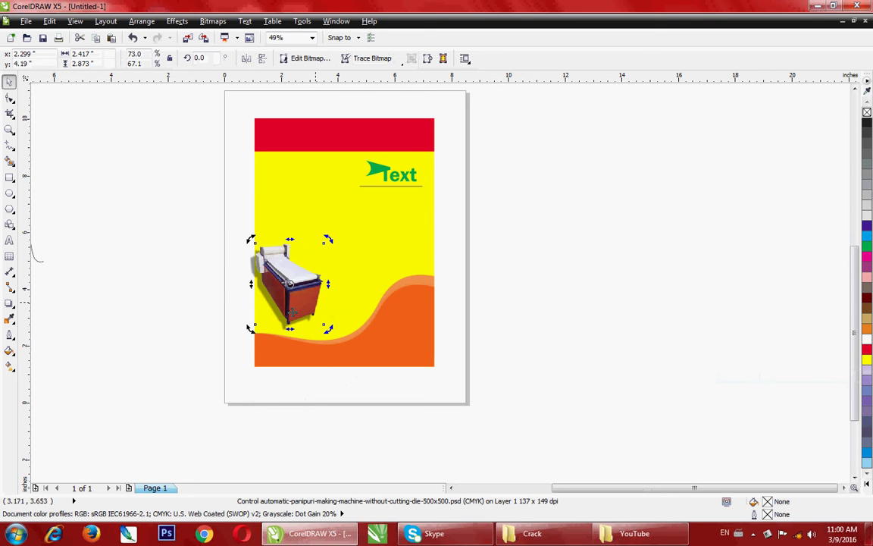
pyautogui.moveTo(227, 236); pyautogui.dragTo(355, 327)
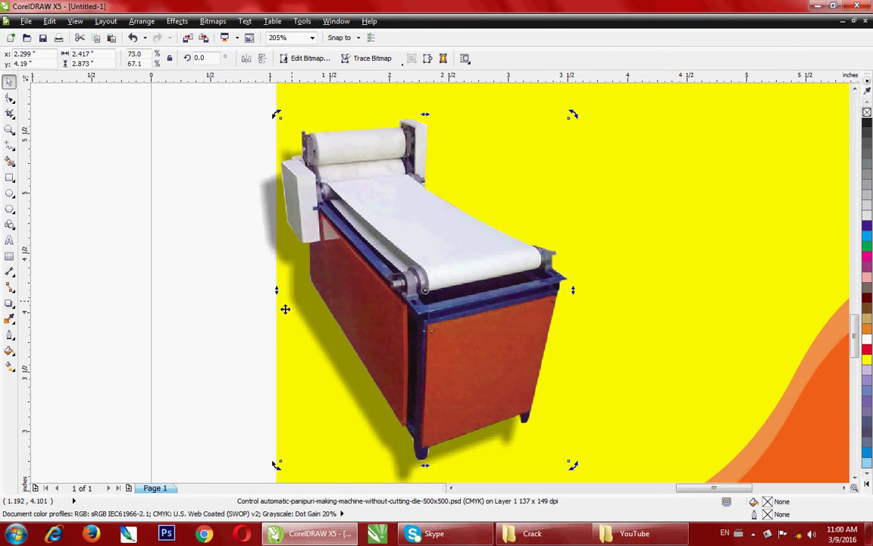
pyautogui.click(260, 327)
# Step: Zoom in on the poster, check its eight objects, then zoom closely on the machine photo
pyautogui.scroll(-5, 259, 328)
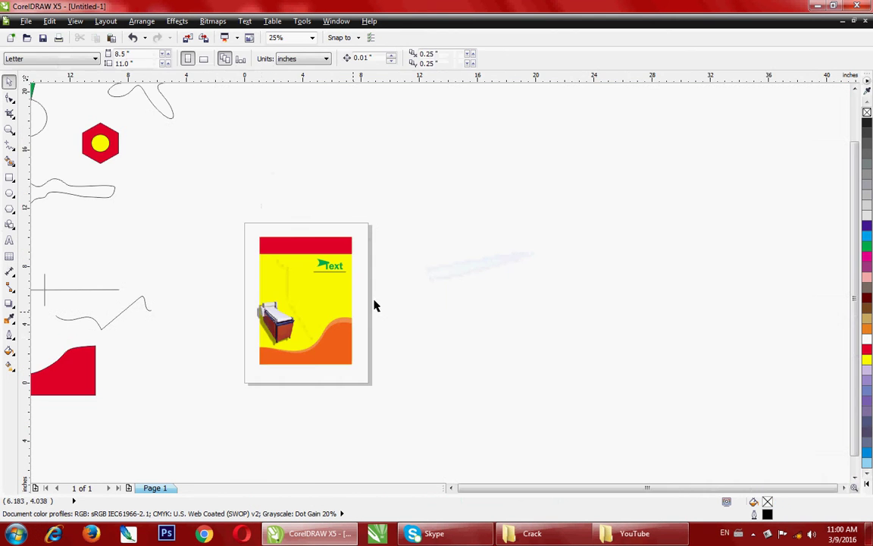
pyautogui.click(336, 298)
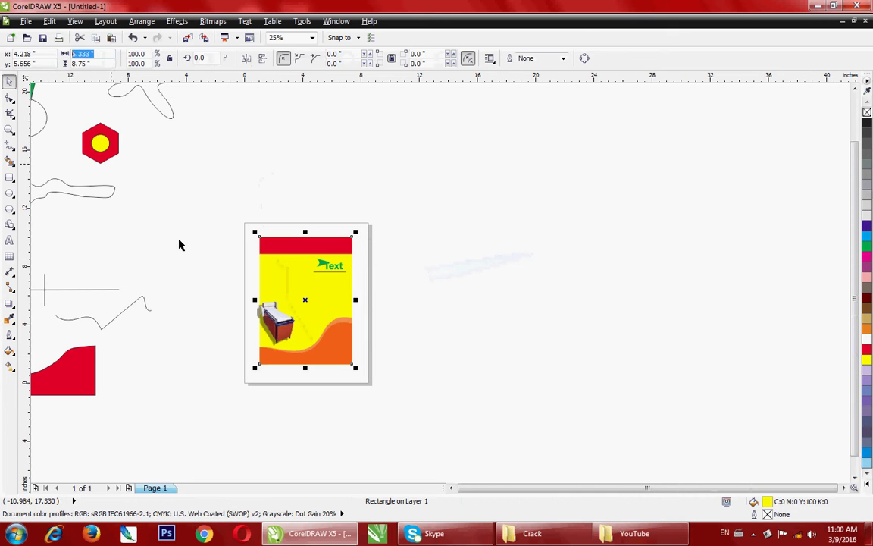
pyautogui.click(240, 322)
pyautogui.click(258, 311)
pyautogui.press('z')
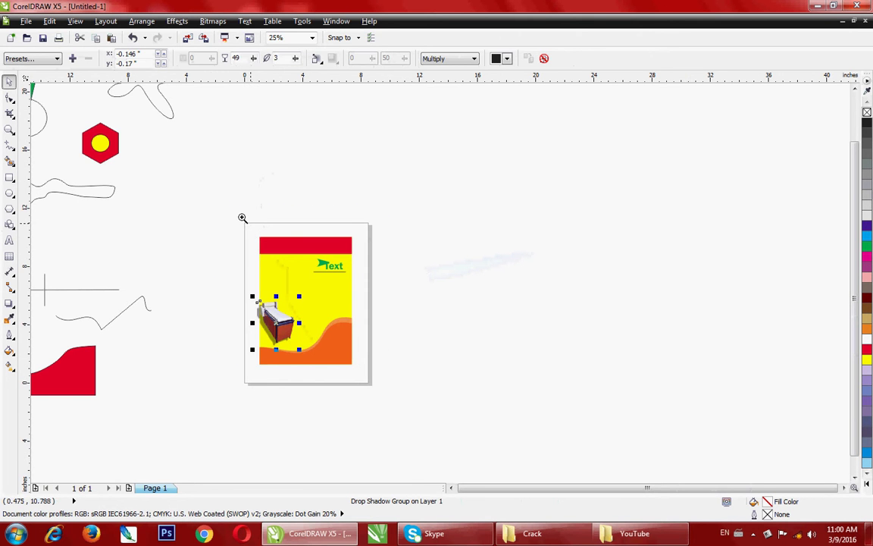
pyautogui.moveTo(229, 211); pyautogui.dragTo(433, 406)
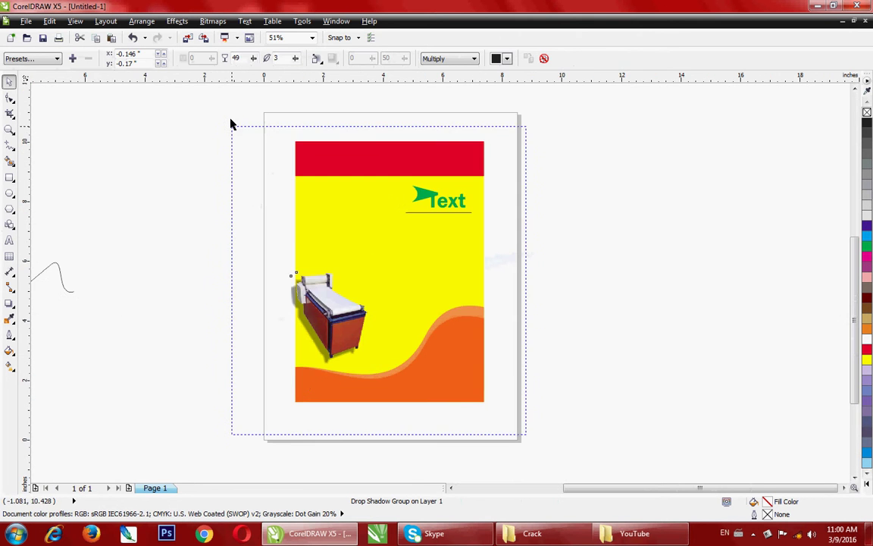
pyautogui.moveTo(286, 237); pyautogui.dragTo(219, 124)
pyautogui.moveTo(105, 54); pyautogui.dragTo(49, 54)
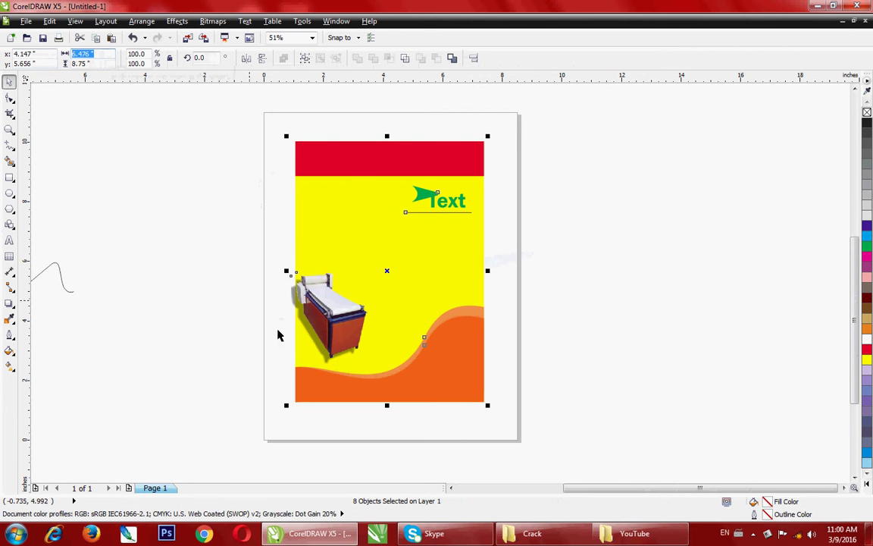
pyautogui.click(273, 347)
pyautogui.press('z')
pyautogui.moveTo(429, 369); pyautogui.dragTo(266, 250)
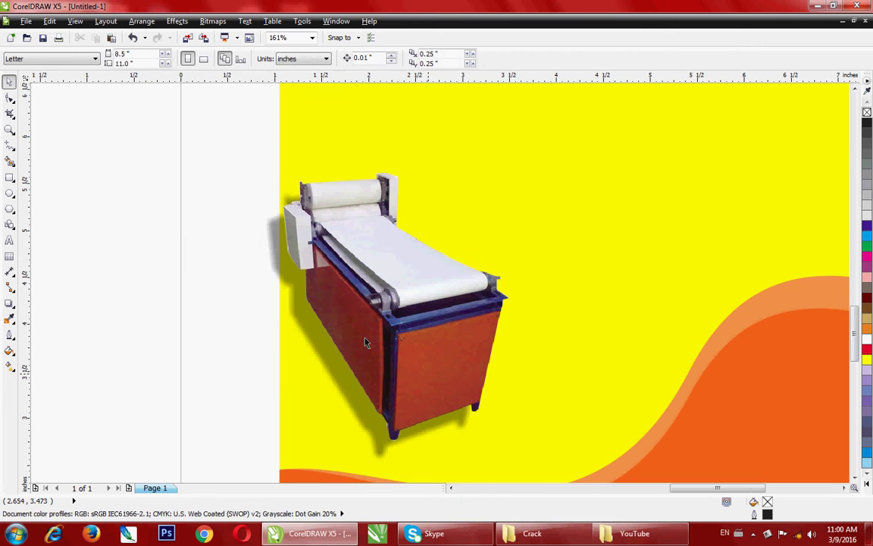
pyautogui.press('space')
# Step: Scale the shadowed machine photo group up to about 114.5%, flush with the left edge
pyautogui.click(269, 341)
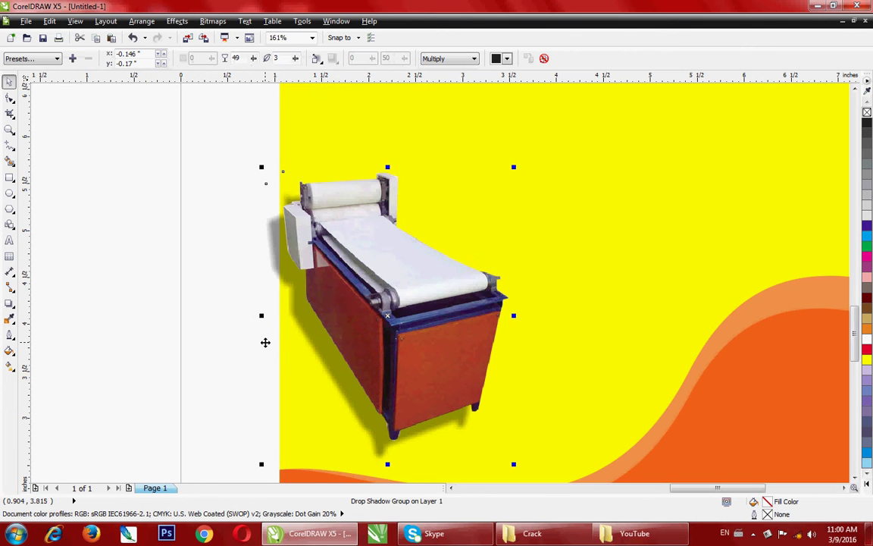
pyautogui.scroll(-3, 265, 343)
pyautogui.moveTo(383, 258)
pyautogui.mouseDown()
pyautogui.moveTo(411, 239)
pyautogui.moveTo(397, 246)
pyautogui.mouseUp()
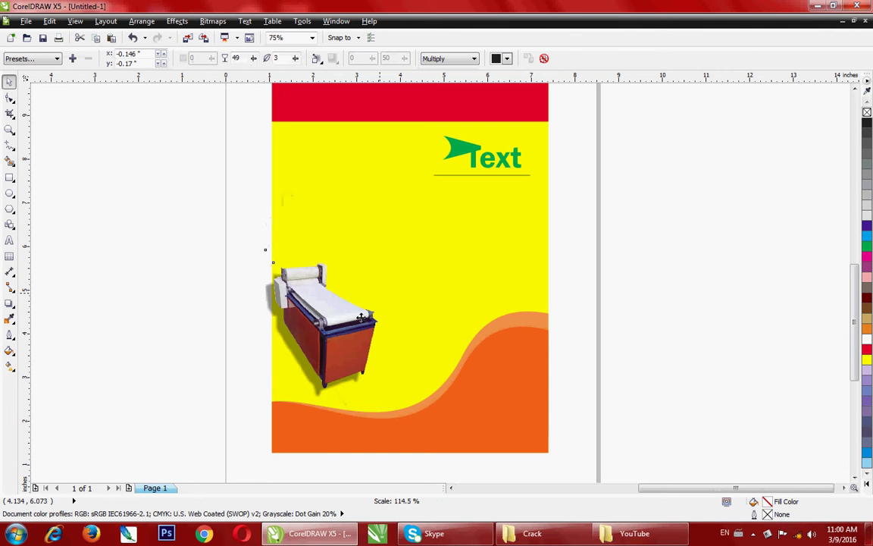
pyautogui.moveTo(265, 247); pyautogui.dragTo(258, 246)
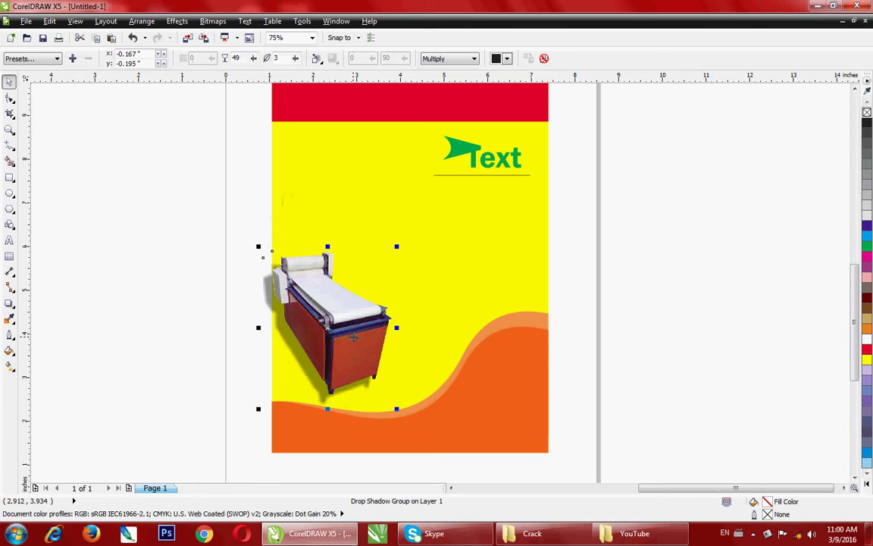
pyautogui.click(296, 193)
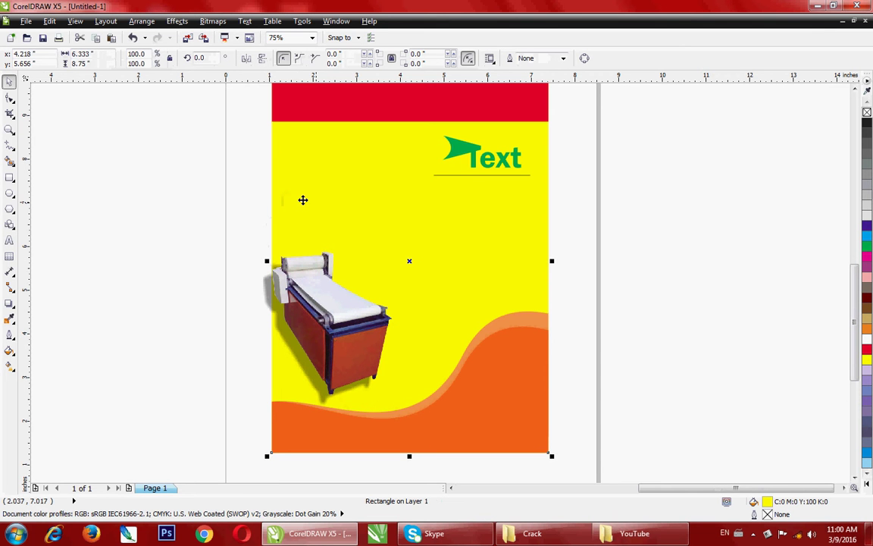
# Step: Place the machine photo inside the yellow background rectangle as a PowerClip
pyautogui.click(227, 289)
pyautogui.click(331, 298)
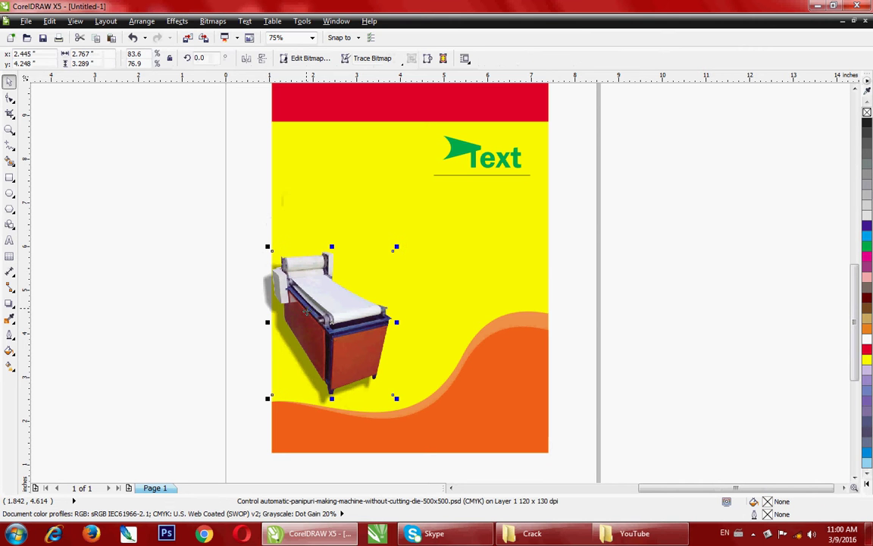
pyautogui.click(264, 310)
pyautogui.click(304, 296)
pyautogui.click(139, 21)
pyautogui.moveTo(199, 192)
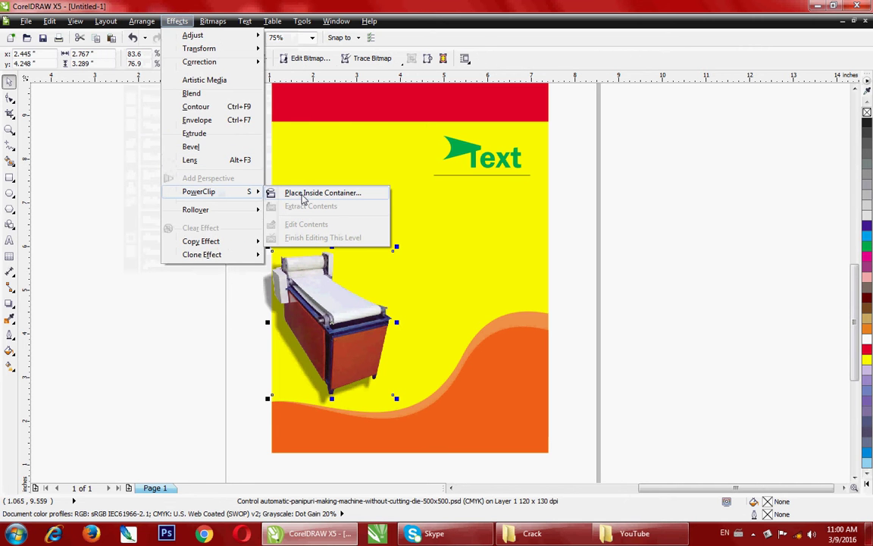
pyautogui.click(323, 193)
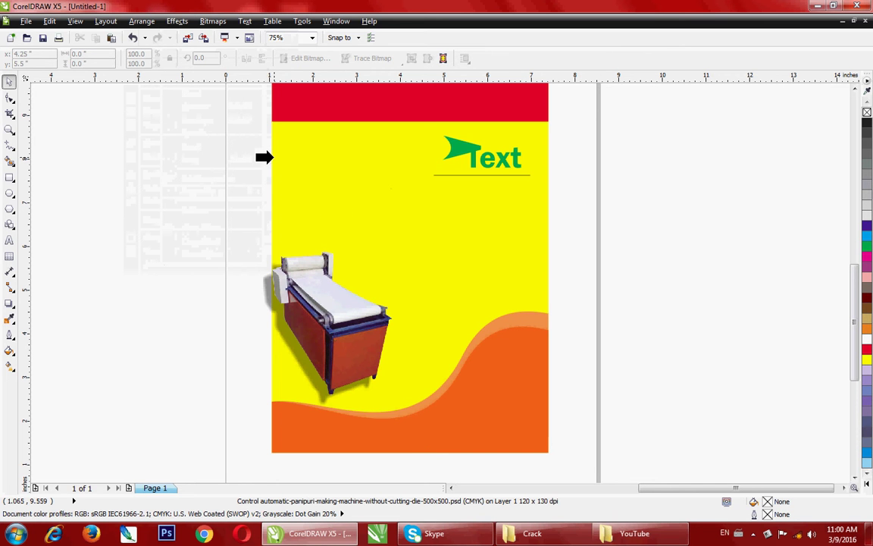
pyautogui.click(271, 157)
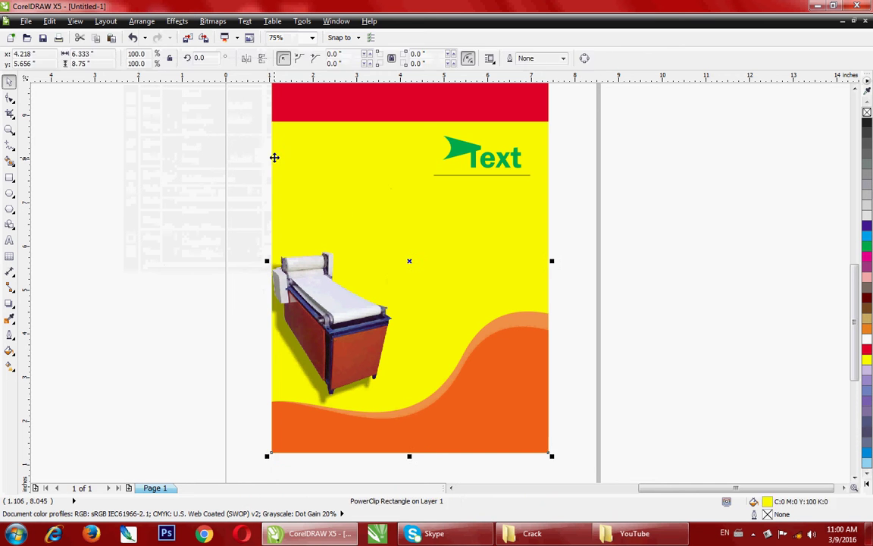
pyautogui.scroll(4, 267, 303)
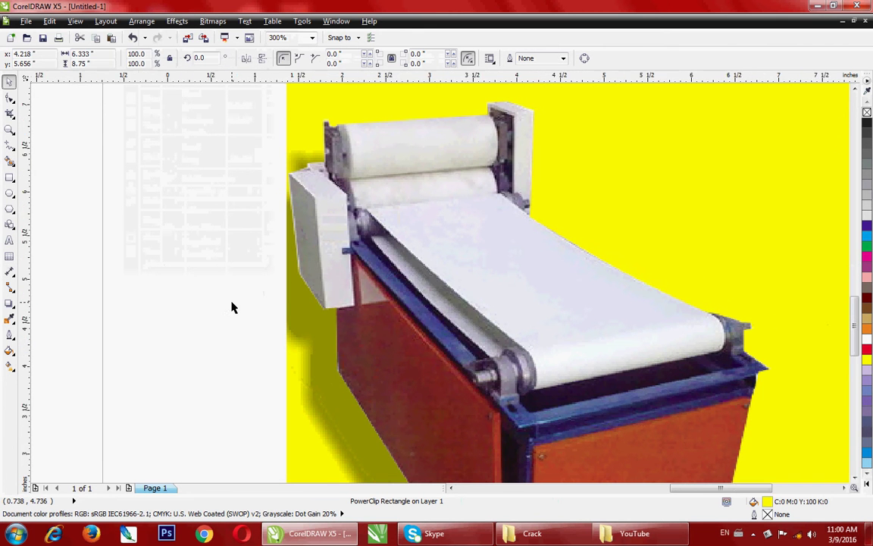
pyautogui.scroll(-4, 232, 307)
pyautogui.click(208, 253)
pyautogui.click(301, 332)
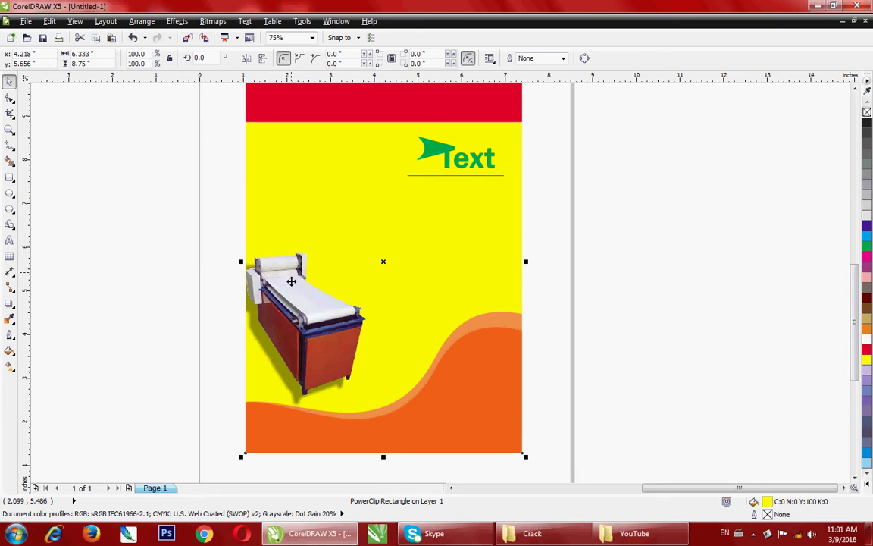
pyautogui.click(186, 20)
pyautogui.moveTo(198, 192)
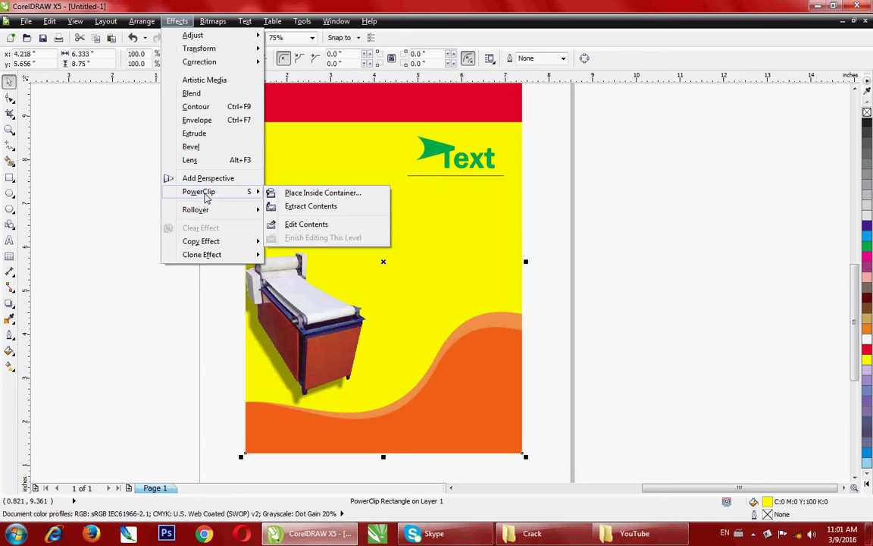
# Step: In PowerClip contents editing, enlarge the machine photo and tilt it about 2.9°
pyautogui.click(303, 224)
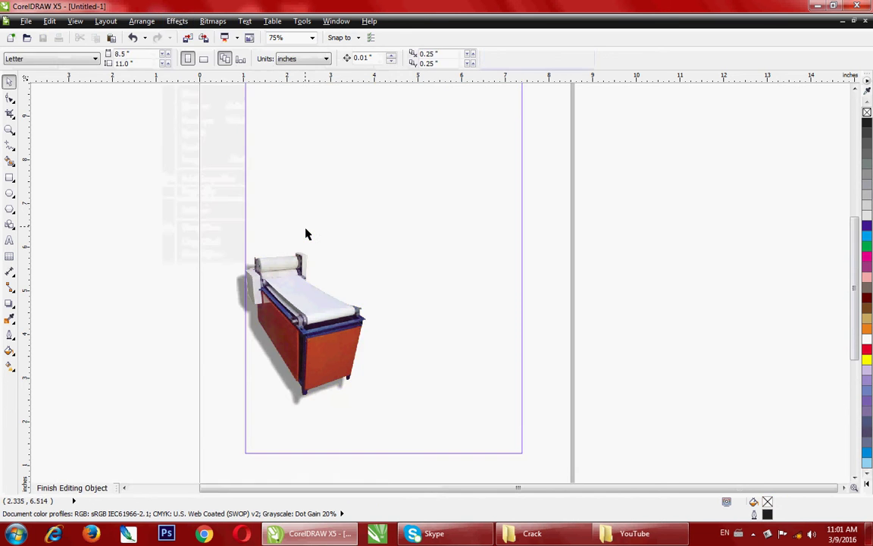
pyautogui.scroll(2, 245, 303)
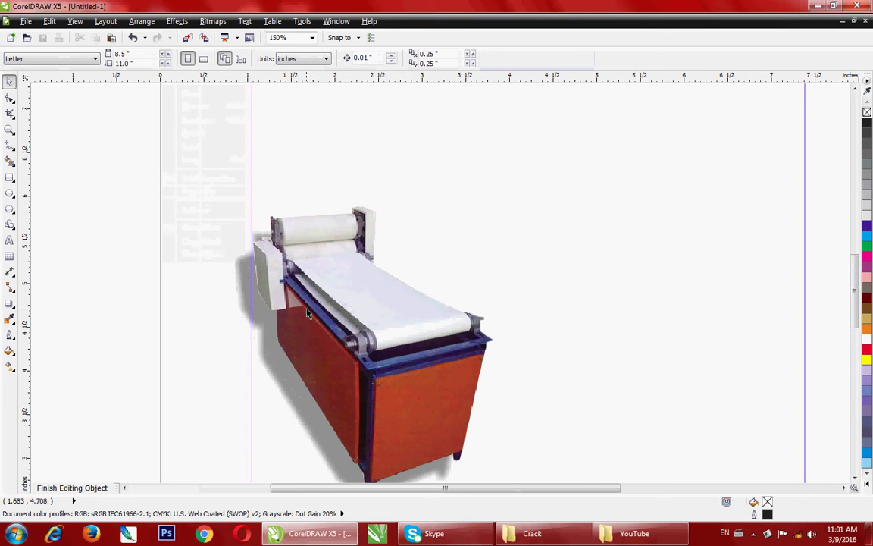
pyautogui.click(407, 242)
pyautogui.scroll(-2, 407, 242)
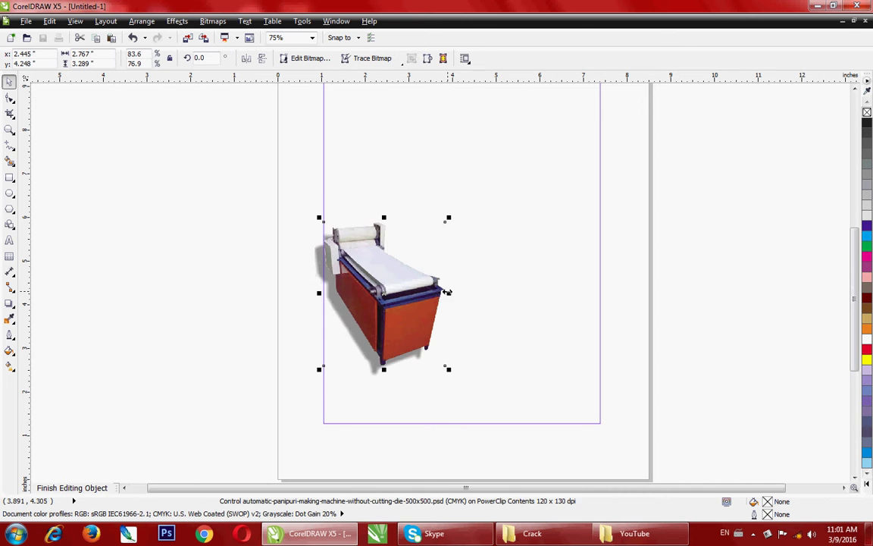
pyautogui.moveTo(449, 292); pyautogui.dragTo(478, 292)
pyautogui.moveTo(399, 369); pyautogui.dragTo(400, 379)
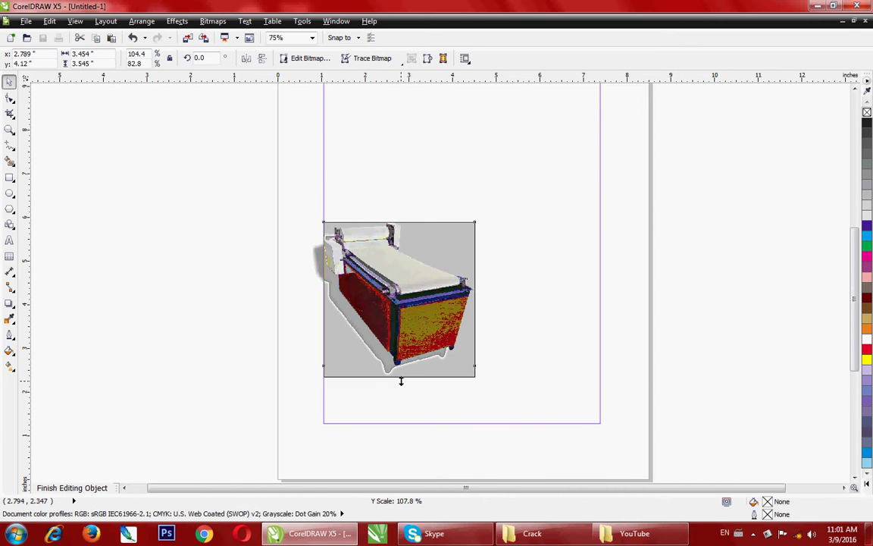
pyautogui.moveTo(480, 217); pyautogui.dragTo(490, 206)
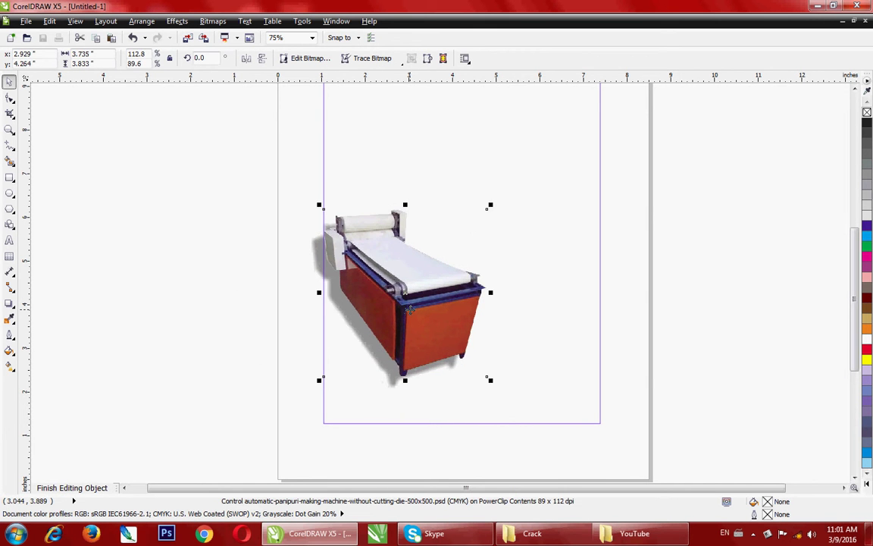
pyautogui.click(492, 377)
pyautogui.moveTo(495, 381); pyautogui.dragTo(499, 380)
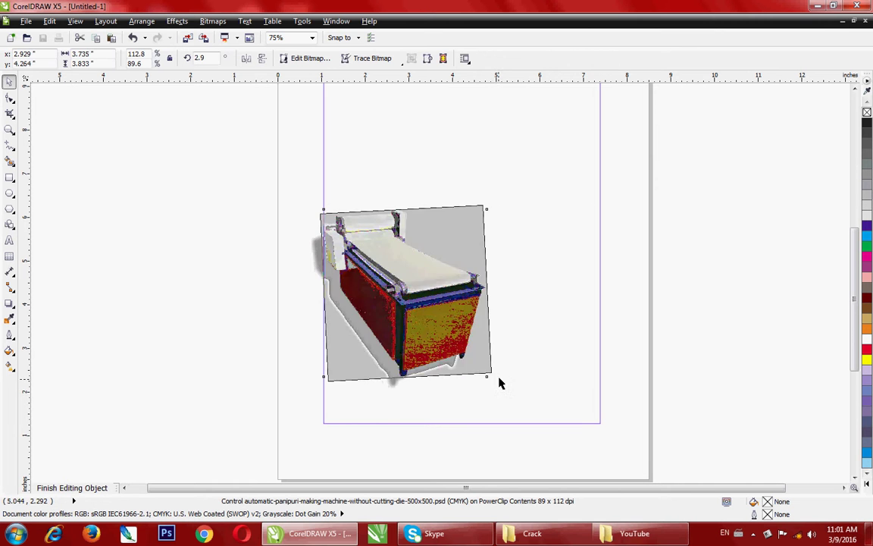
# Step: Nudge the photo slightly right and down, then finish editing the PowerClip contents
pyautogui.click(249, 267)
pyautogui.moveTo(415, 306); pyautogui.dragTo(421, 310)
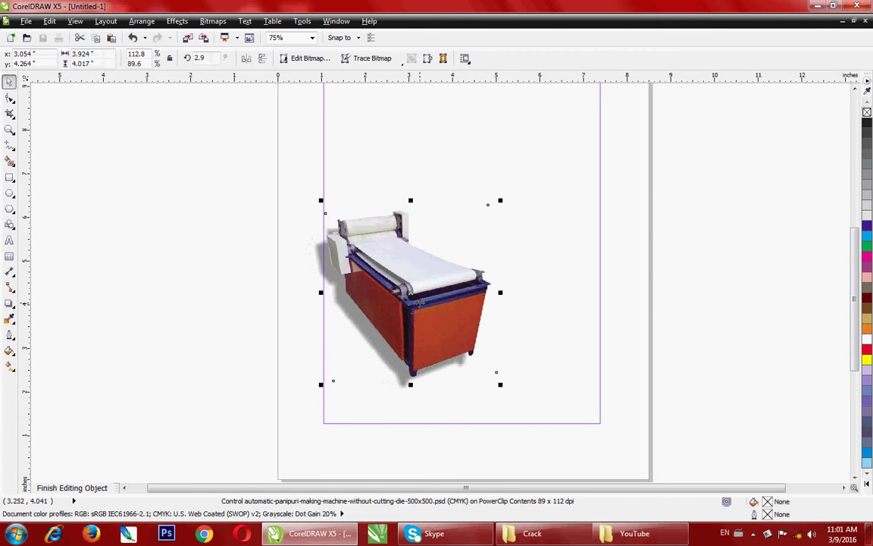
pyautogui.click(279, 314)
pyautogui.scroll(2, 318, 242)
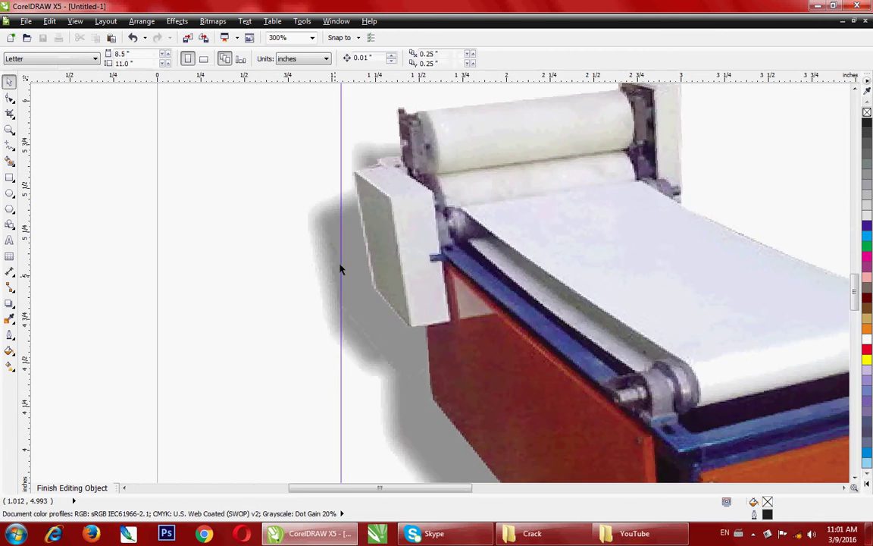
pyautogui.scroll(-2, 332, 245)
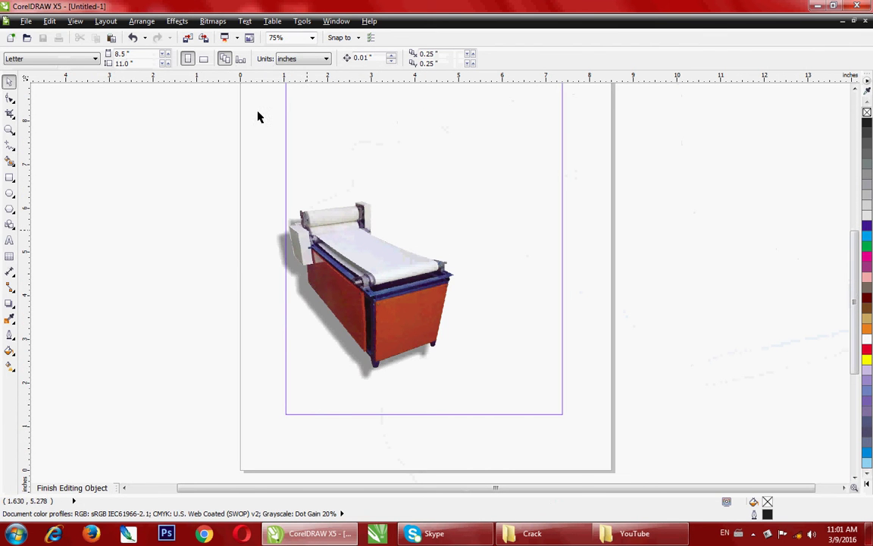
pyautogui.click(164, 25)
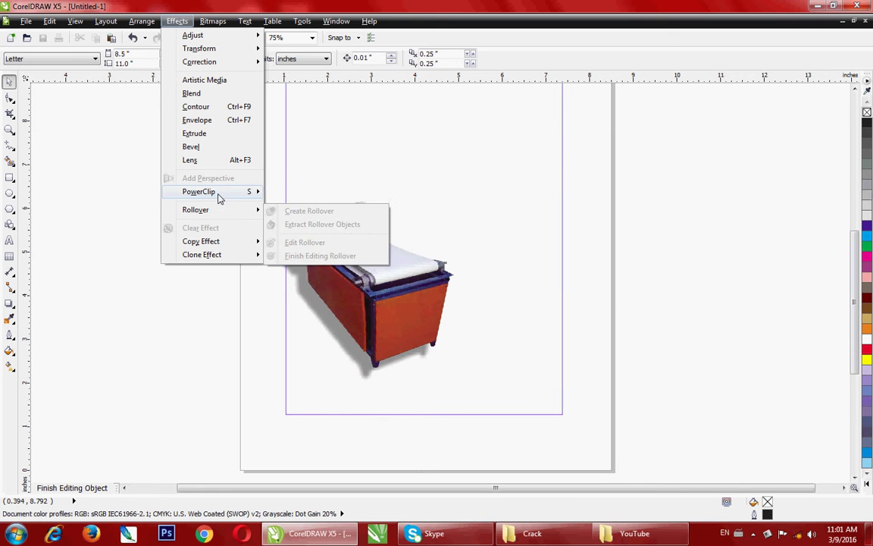
pyautogui.moveTo(199, 191)
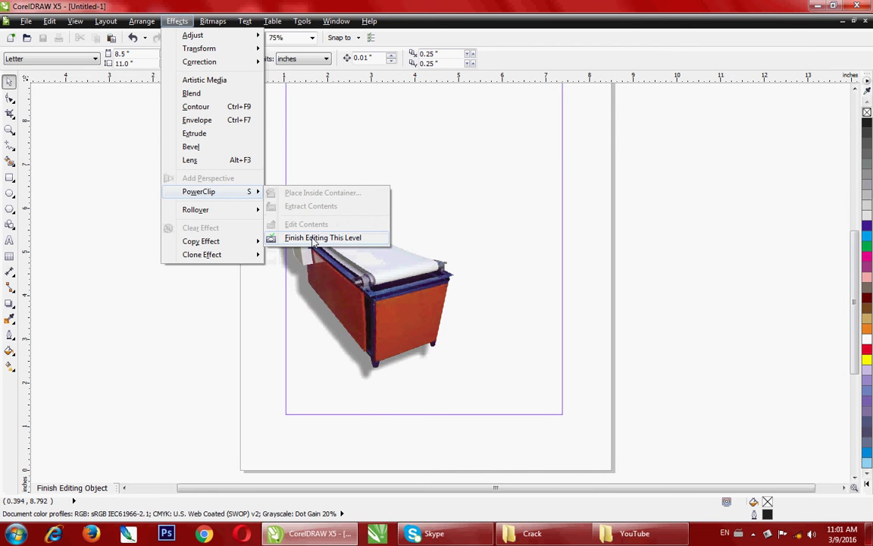
pyautogui.click(313, 238)
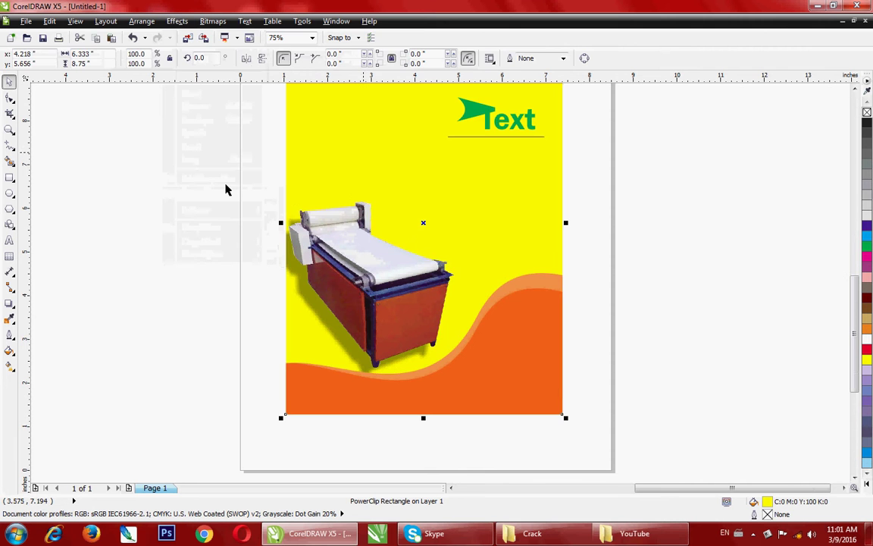
# Step: Select the yellow clipped panel, trying a move off the page and undoing it
pyautogui.scroll(-2, 410, 355)
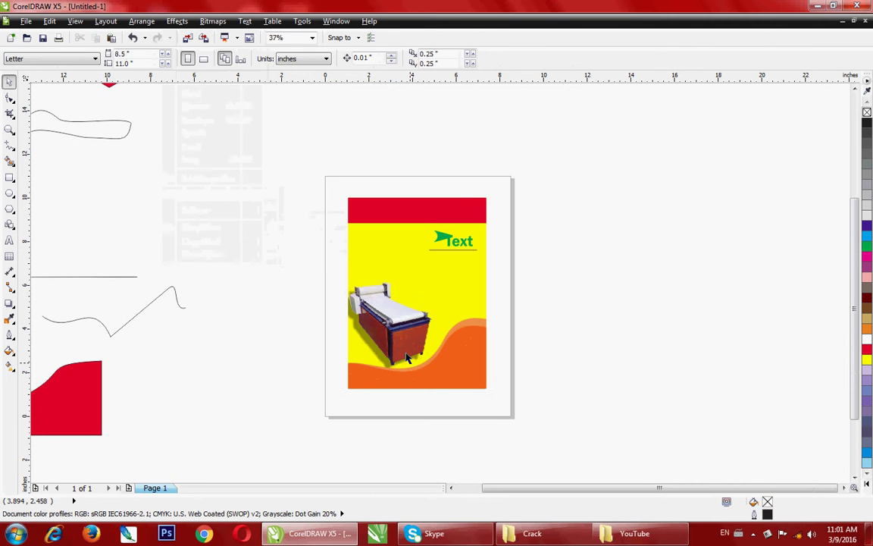
pyautogui.click(374, 251)
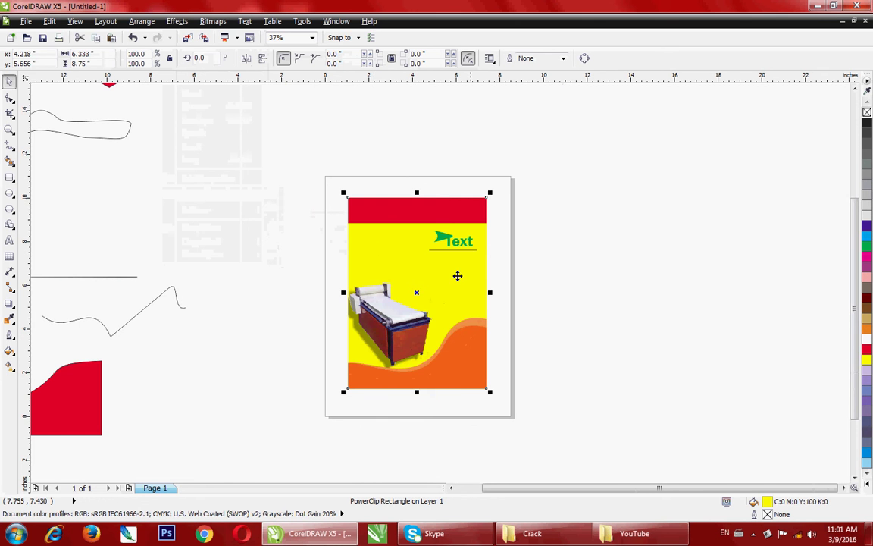
pyautogui.moveTo(458, 274); pyautogui.dragTo(283, 289)
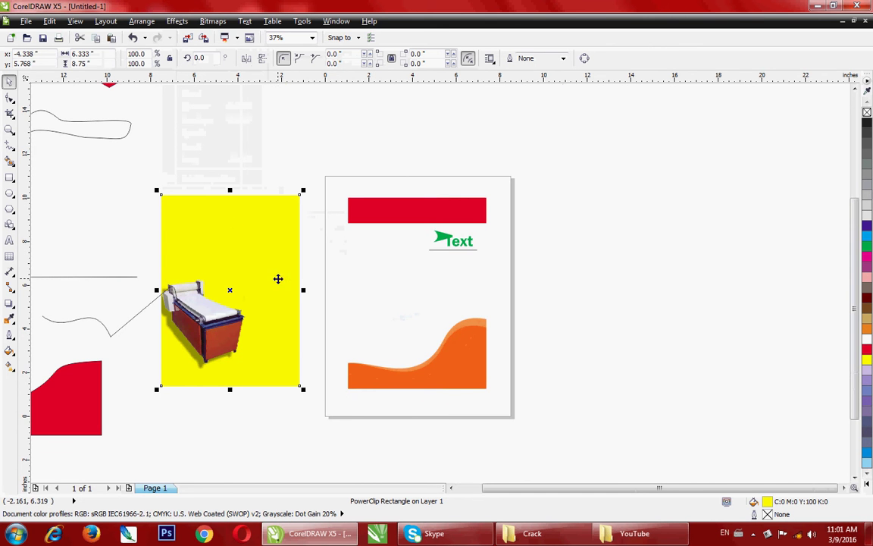
pyautogui.hotkey('ctrl', 'z')
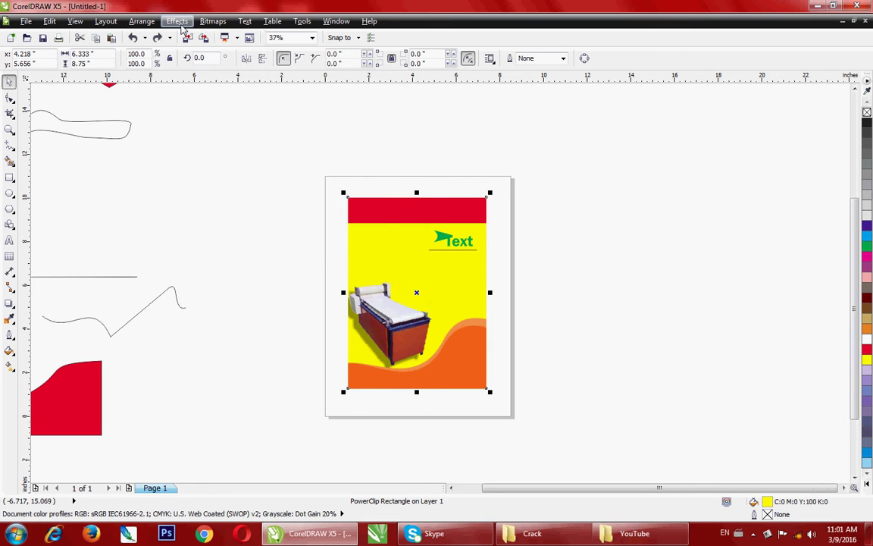
# Step: Resize the clipped photo slightly to 89.2% height with 2.8° tilt, then finish editing
pyautogui.click(177, 21)
pyautogui.moveTo(199, 192)
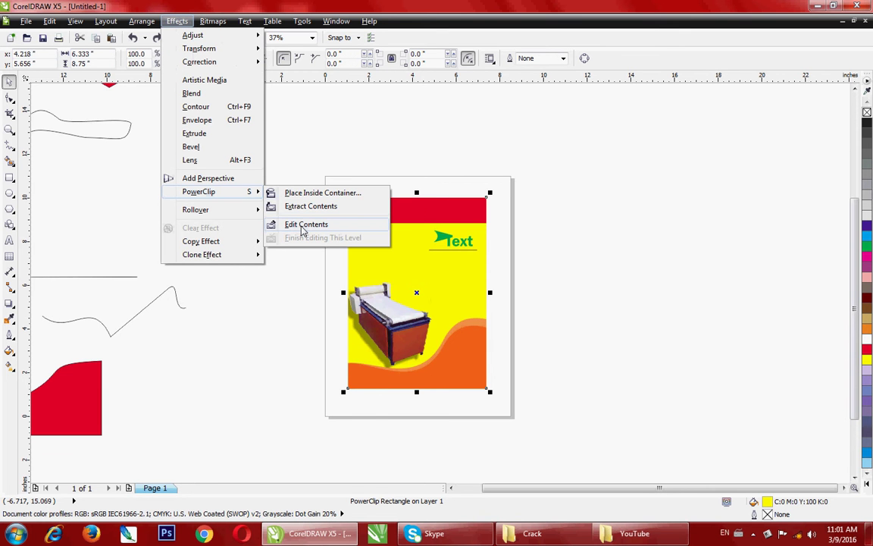
pyautogui.click(305, 225)
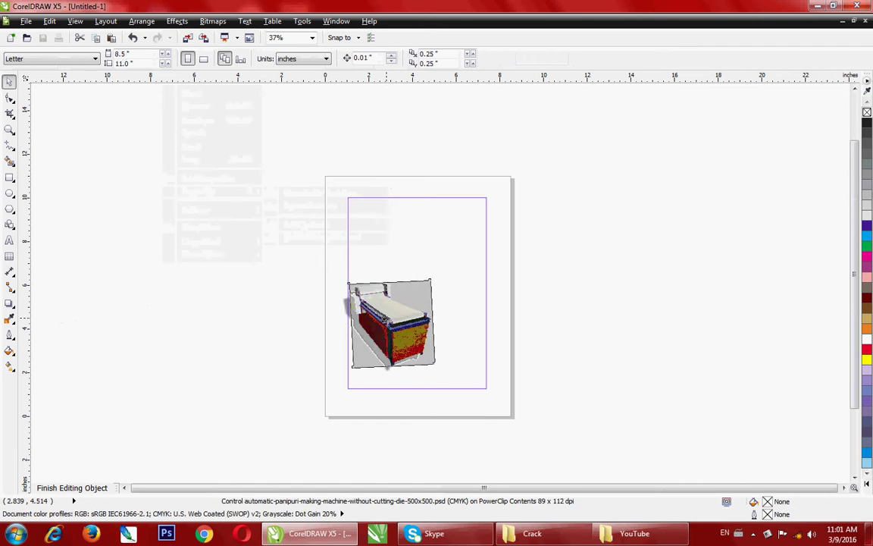
pyautogui.moveTo(436, 276); pyautogui.dragTo(440, 272)
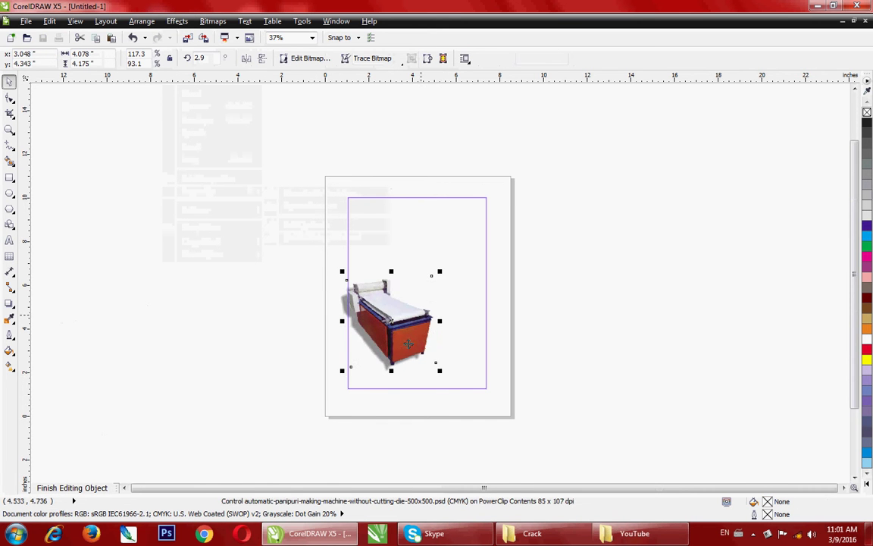
pyautogui.moveTo(392, 370); pyautogui.dragTo(392, 367)
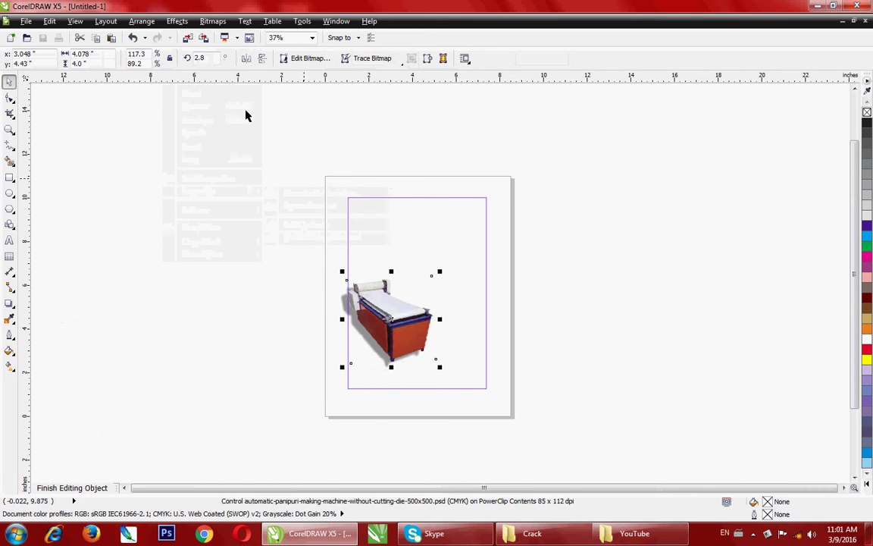
pyautogui.click(177, 21)
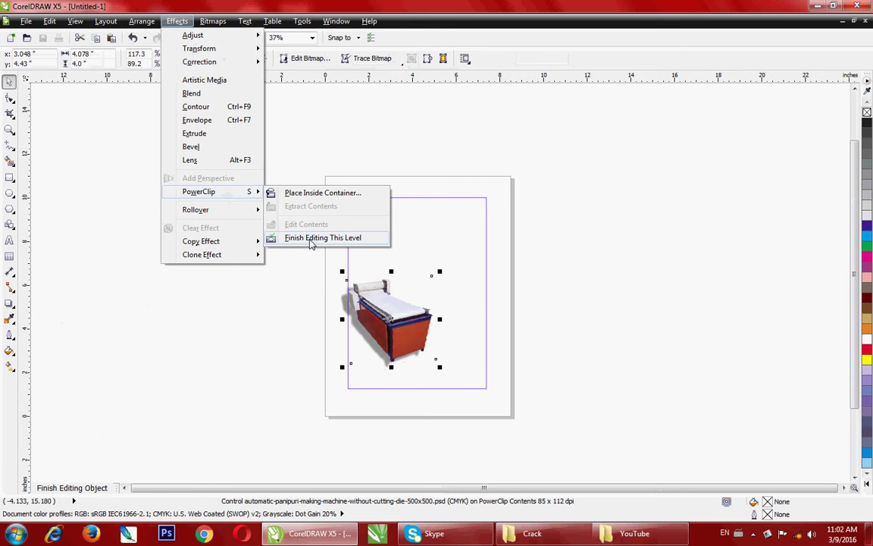
pyautogui.click(309, 239)
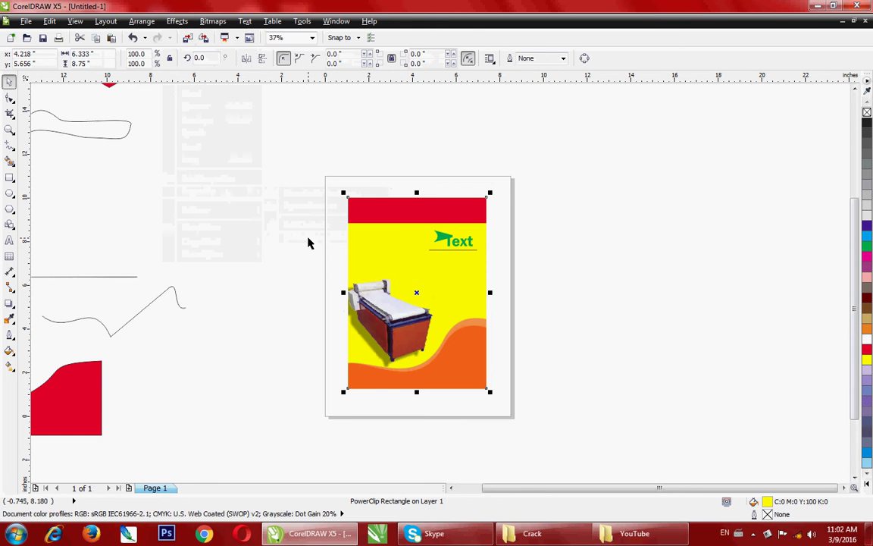
pyautogui.click(307, 242)
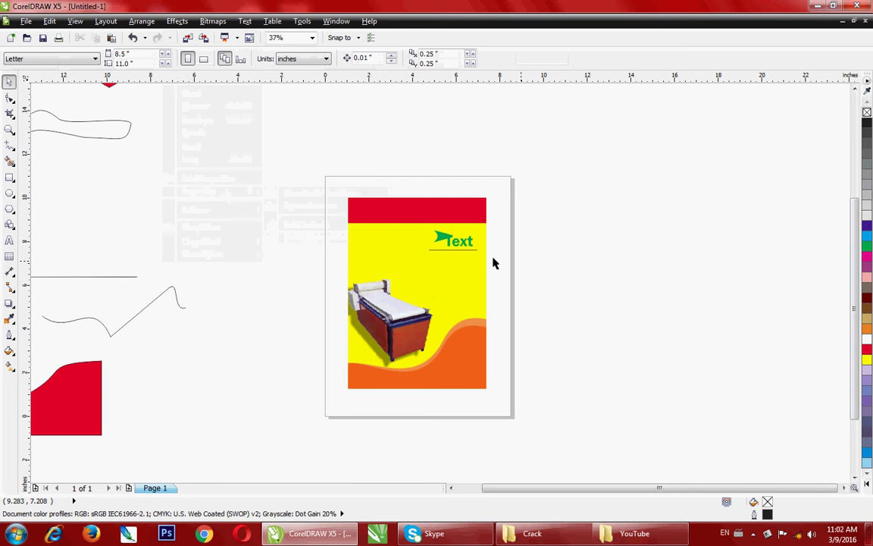
# Step: Stretch the thin line under the green Text logo further right
pyautogui.click(470, 249)
pyautogui.scroll(2, 498, 256)
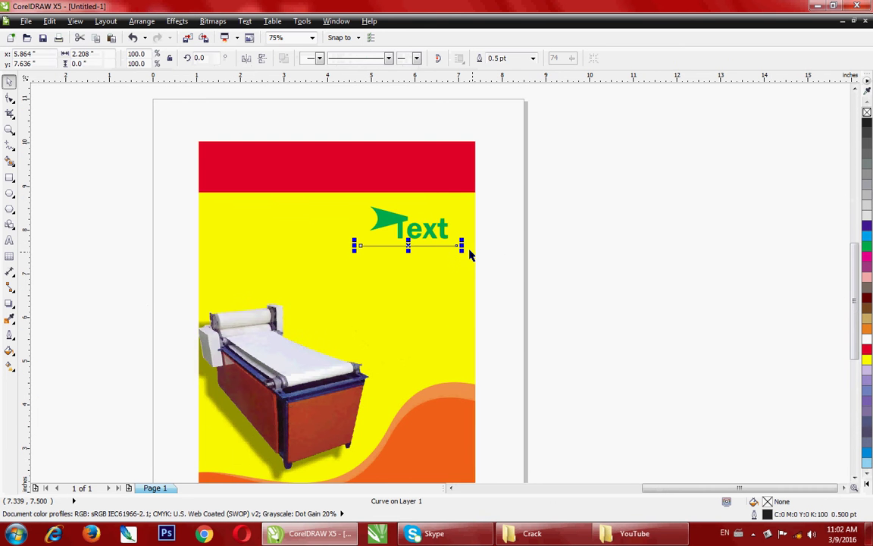
pyautogui.moveTo(461, 246); pyautogui.dragTo(491, 250)
pyautogui.scroll(2, 493, 251)
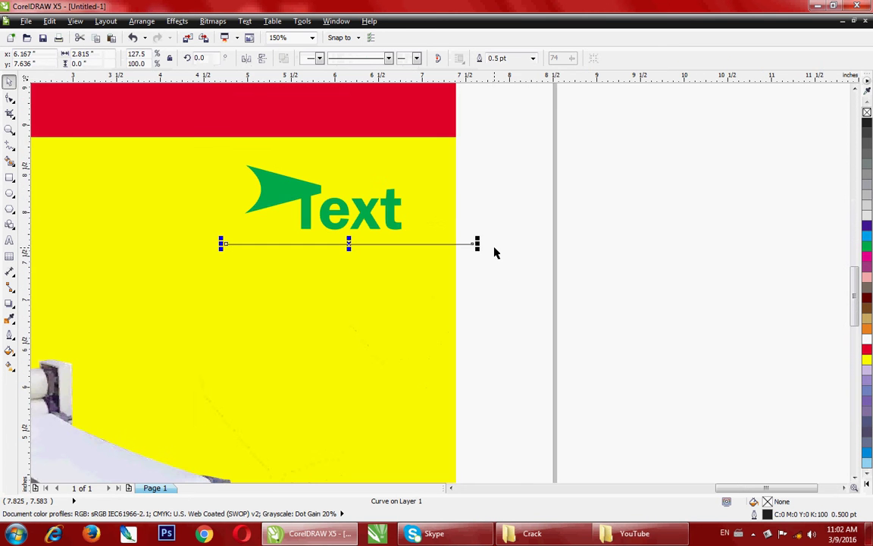
pyautogui.click(493, 252)
pyautogui.click(474, 244)
pyautogui.scroll(6, 478, 253)
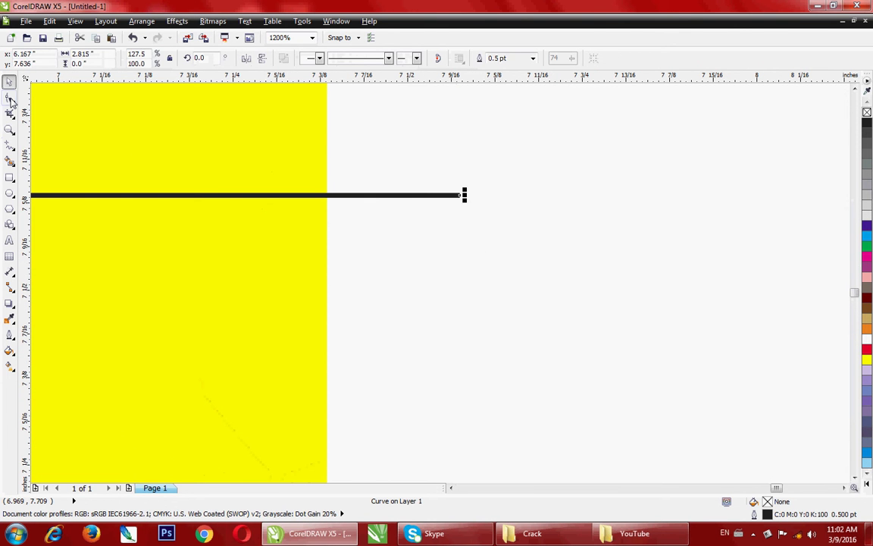
# Step: Trim the line's end with the Shape tool so it stops at the yellow panel's edge
pyautogui.click(10, 100)
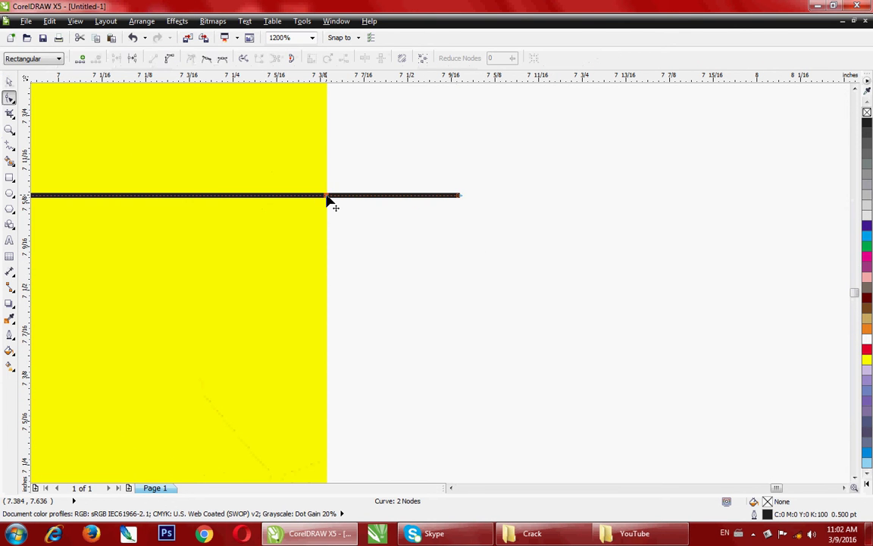
pyautogui.doubleClick(327, 196)
pyautogui.doubleClick(460, 195)
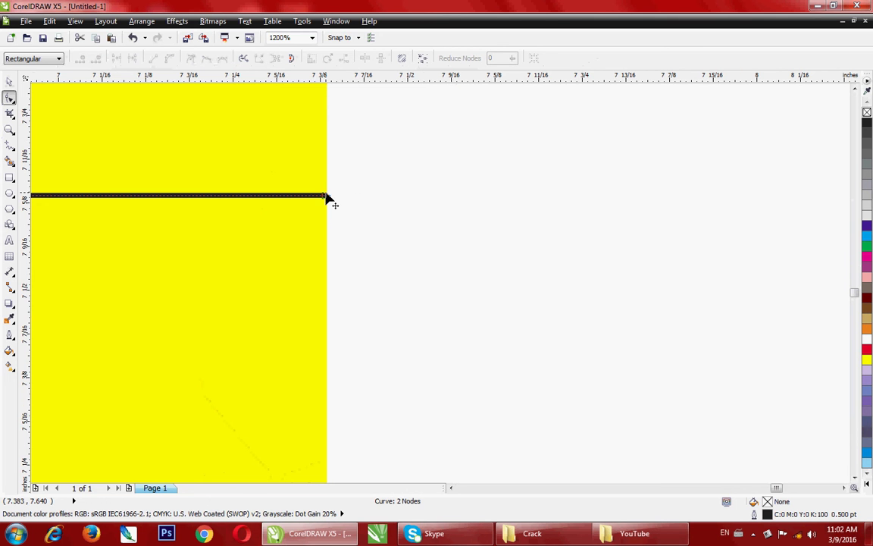
pyautogui.scroll(2, 328, 200)
pyautogui.moveTo(328, 203); pyautogui.dragTo(363, 202)
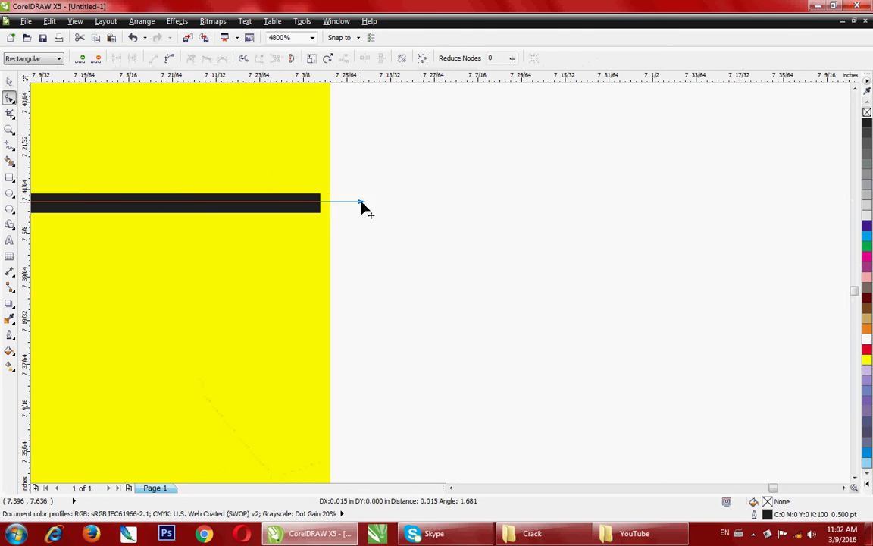
# Step: Place the line inside the yellow panel as a PowerClip
pyautogui.click(177, 21)
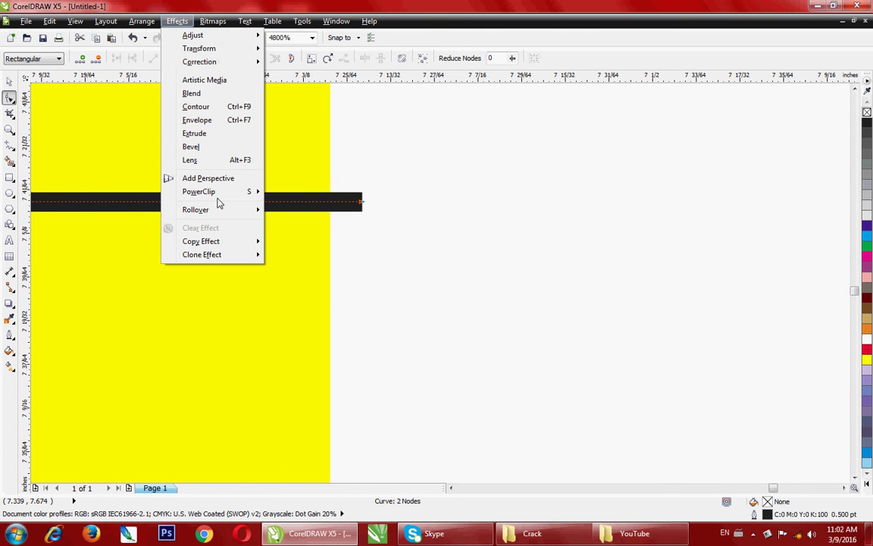
pyautogui.moveTo(199, 192)
pyautogui.click(309, 198)
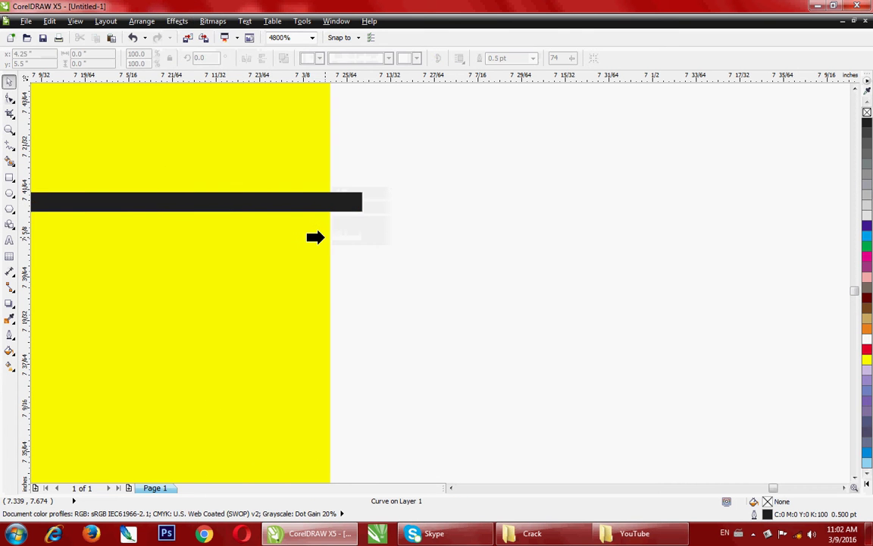
pyautogui.click(323, 240)
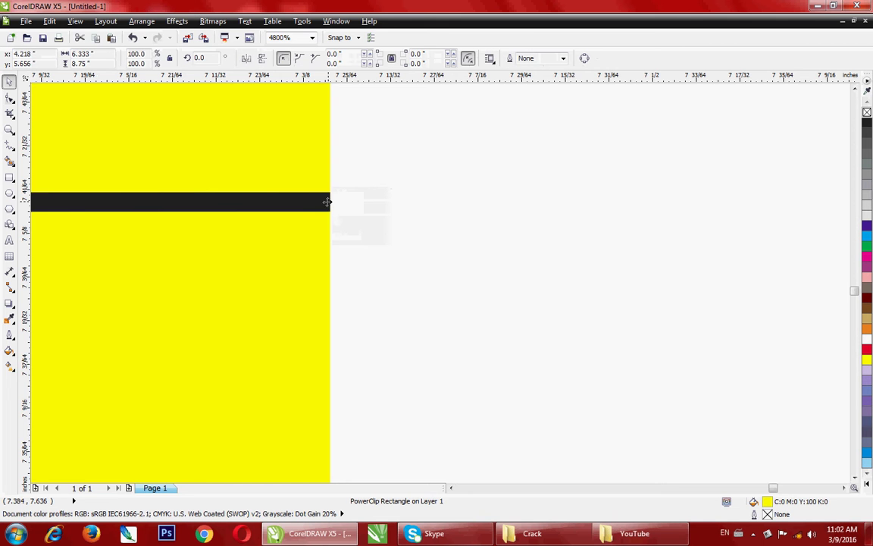
pyautogui.scroll(2, 334, 205)
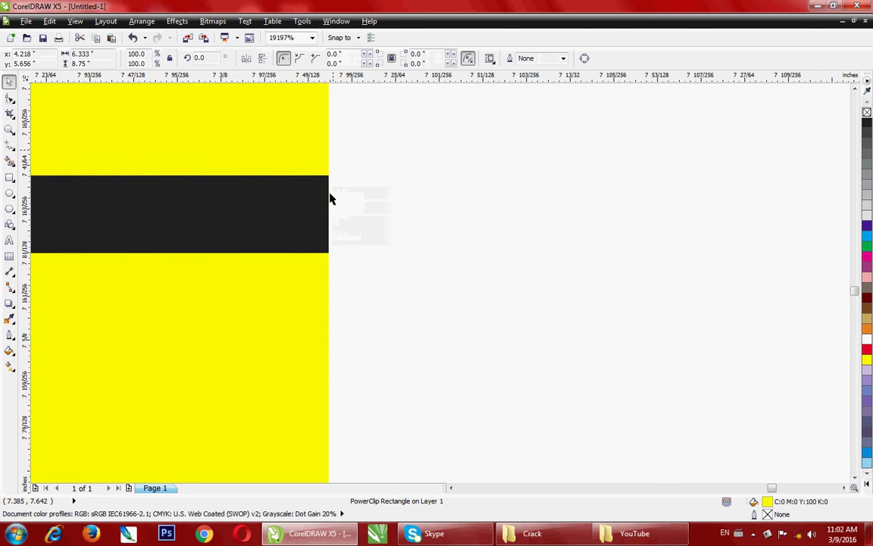
pyautogui.scroll(-5, 374, 256)
pyautogui.scroll(-3, 394, 261)
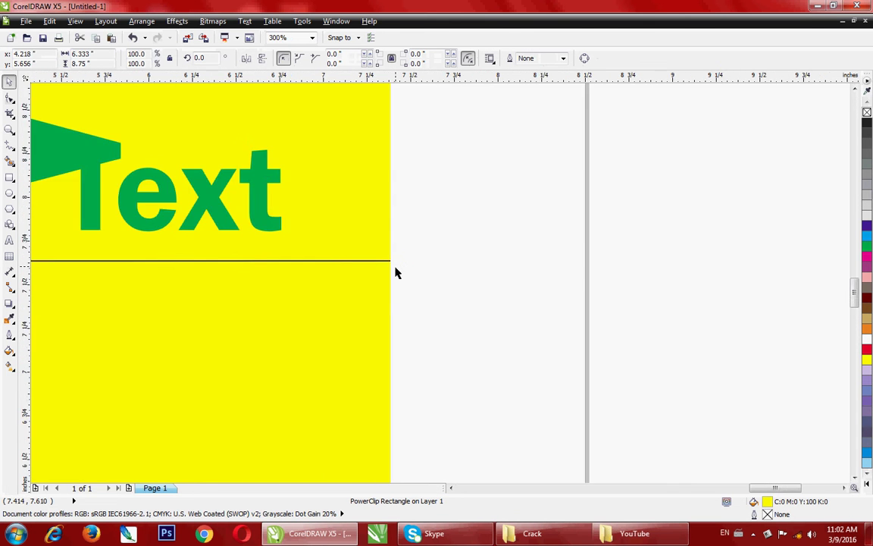
pyautogui.scroll(-2, 396, 271)
pyautogui.scroll(-1, 415, 279)
pyautogui.click(395, 270)
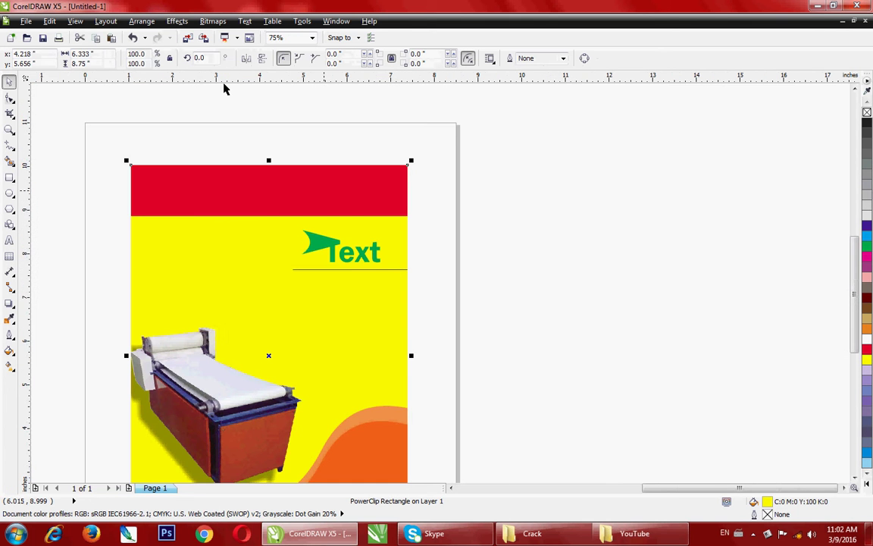
pyautogui.click(179, 22)
pyautogui.moveTo(199, 191)
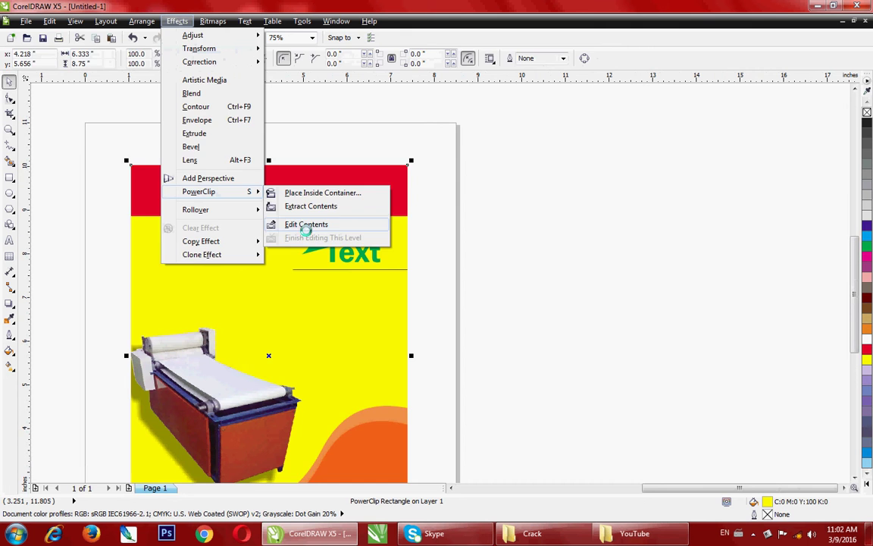
# Step: Inside the PowerClip, set the line's outline colour to red via Outline Pen (F12)
pyautogui.click(306, 225)
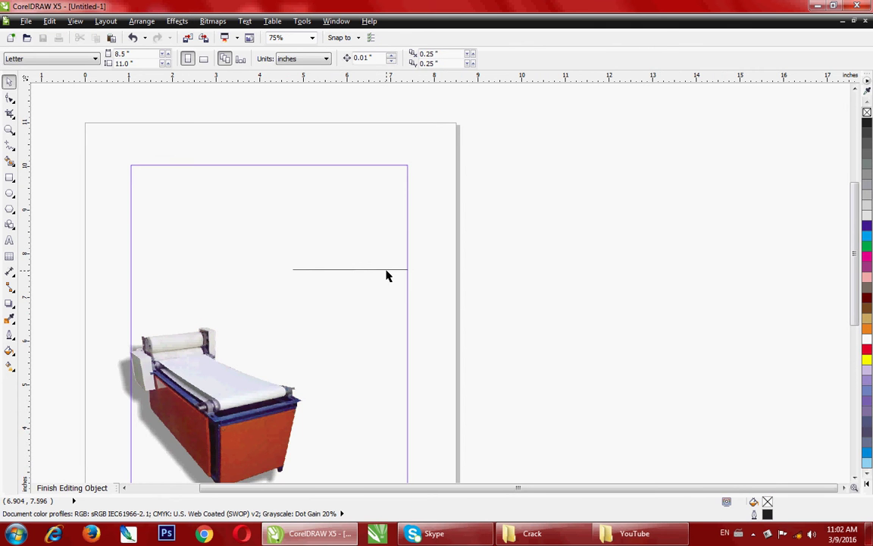
pyautogui.click(385, 270)
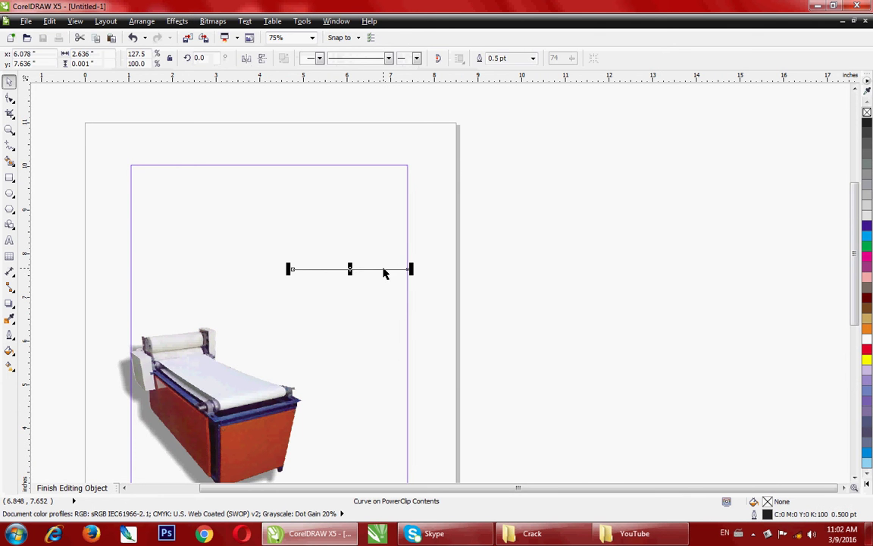
pyautogui.press('F12')
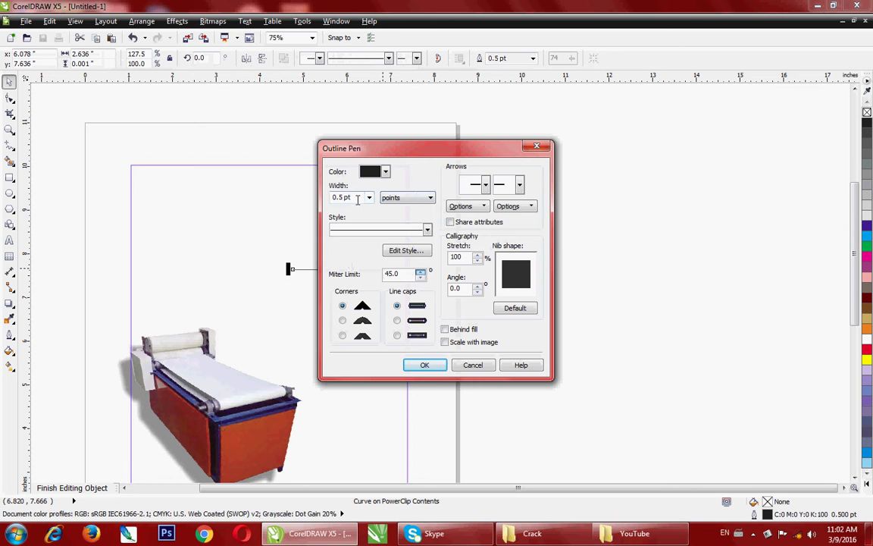
pyautogui.click(341, 197)
pyautogui.click(385, 172)
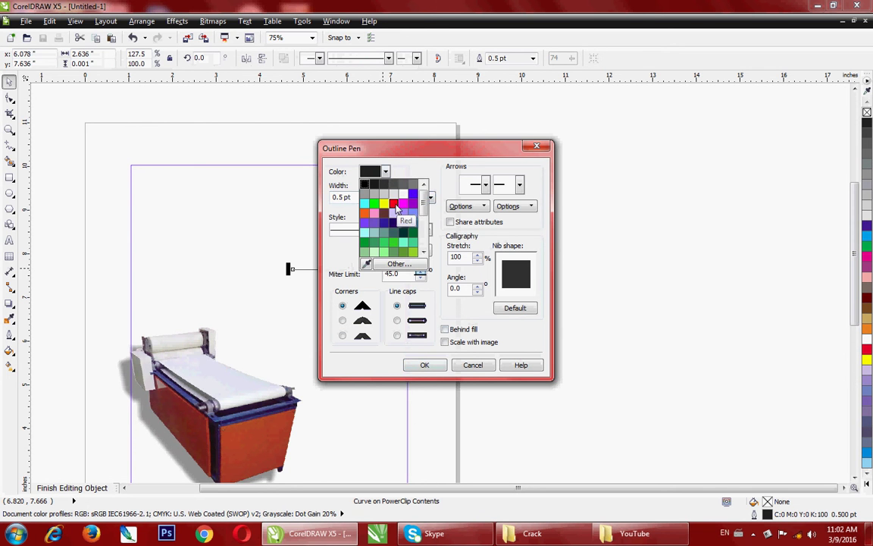
pyautogui.click(395, 204)
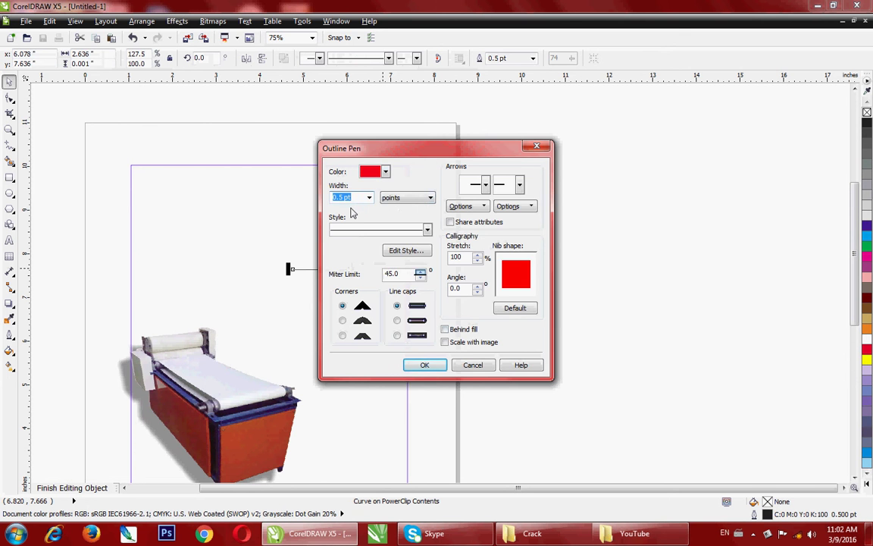
pyautogui.click(353, 197)
pyautogui.write('1')
pyautogui.press('Return')
pyautogui.click(447, 279)
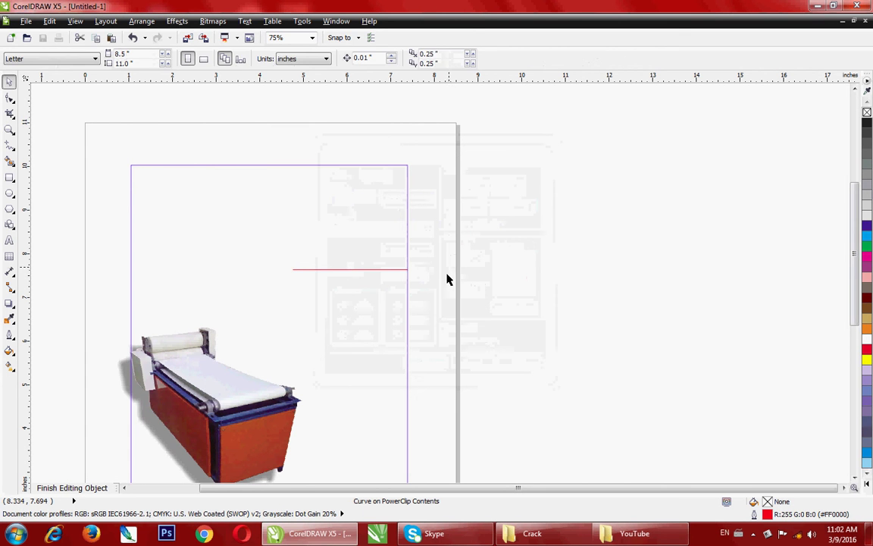
# Step: Finish editing the PowerClip and view the whole poster again
pyautogui.click(177, 22)
pyautogui.moveTo(199, 192)
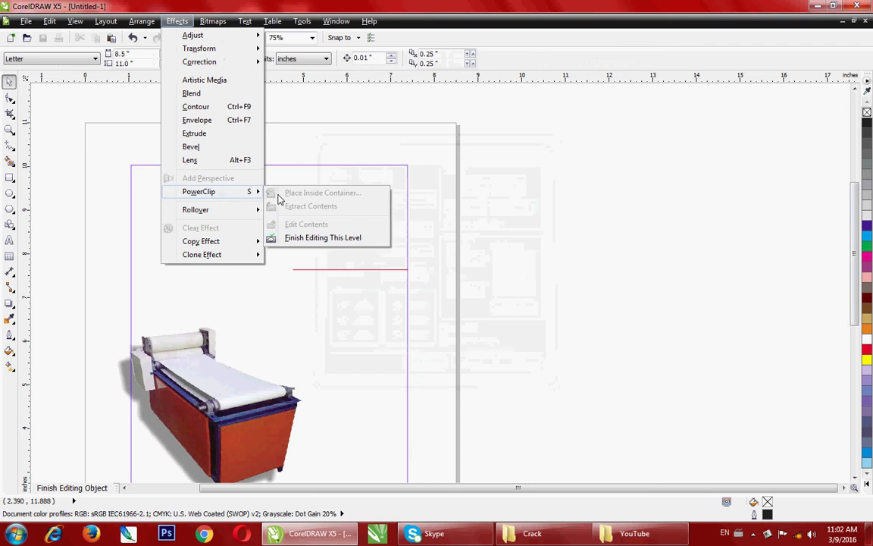
pyautogui.click(326, 238)
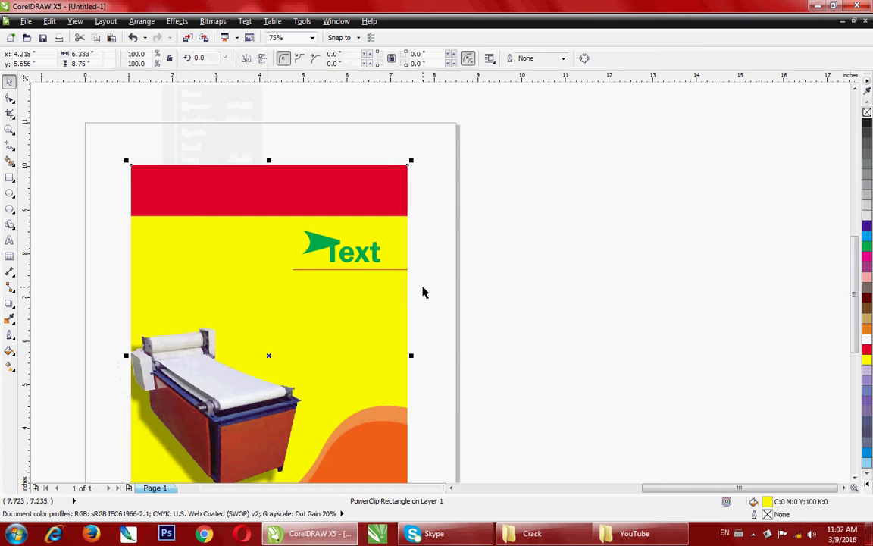
pyautogui.click(423, 293)
pyautogui.scroll(-2, 448, 136)
pyautogui.click(347, 164)
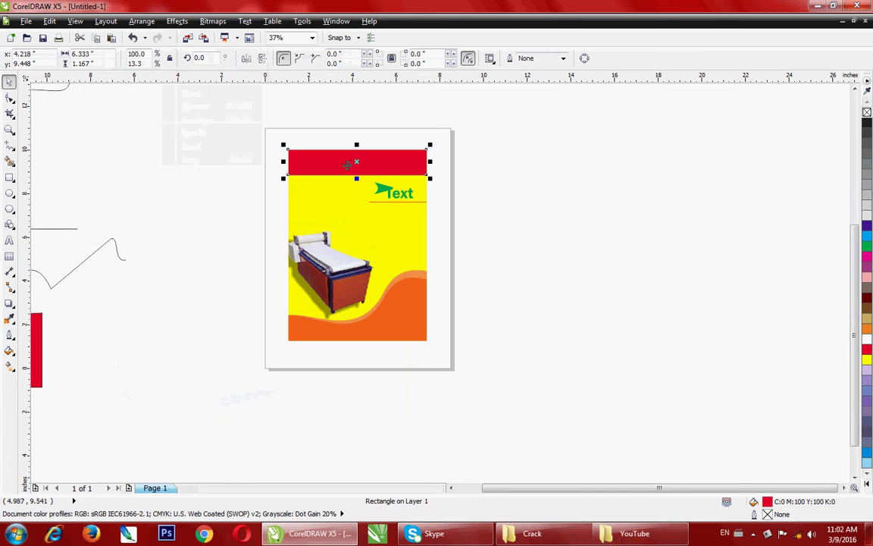
# Step: Draw a tall narrow rectangle to the right of the poster page
pyautogui.click(389, 223)
pyautogui.click(484, 245)
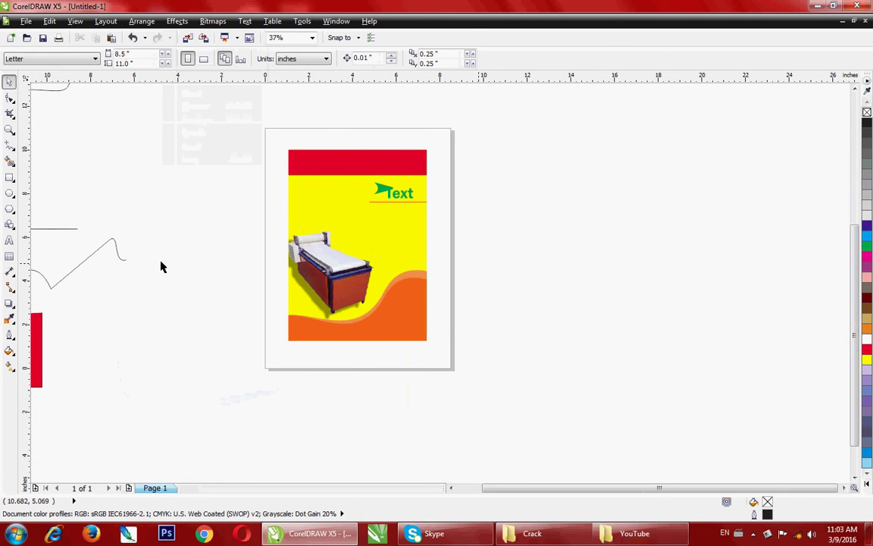
pyautogui.click(9, 177)
pyautogui.moveTo(549, 157); pyautogui.dragTo(578, 309)
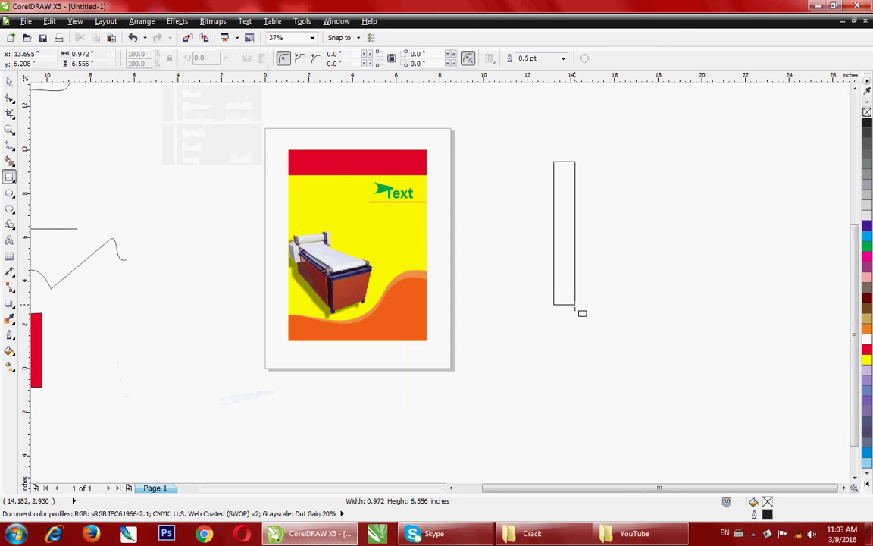
# Step: Convert the rectangle to curves and reshape it into a narrow diamond spike
pyautogui.click(9, 98)
pyautogui.hotkey('ctrl', 'q')
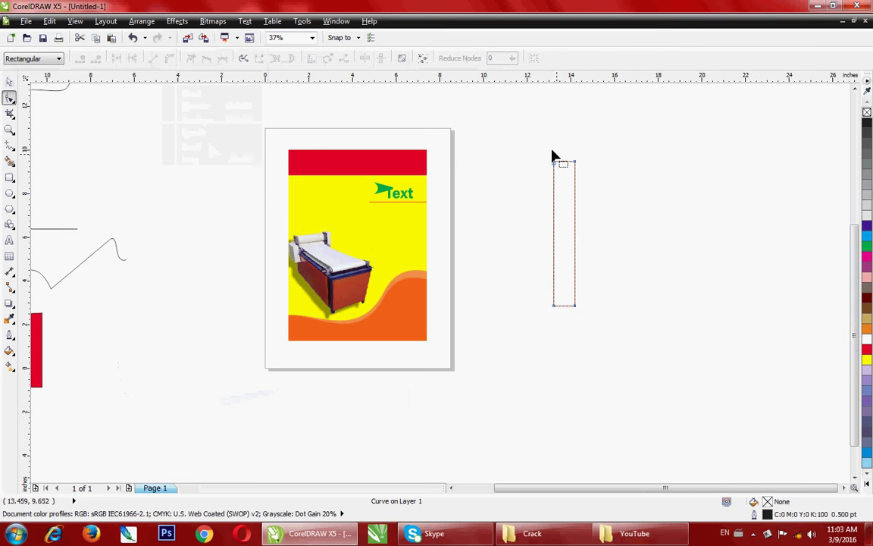
pyautogui.moveTo(546, 150); pyautogui.dragTo(600, 332)
pyautogui.press('+')
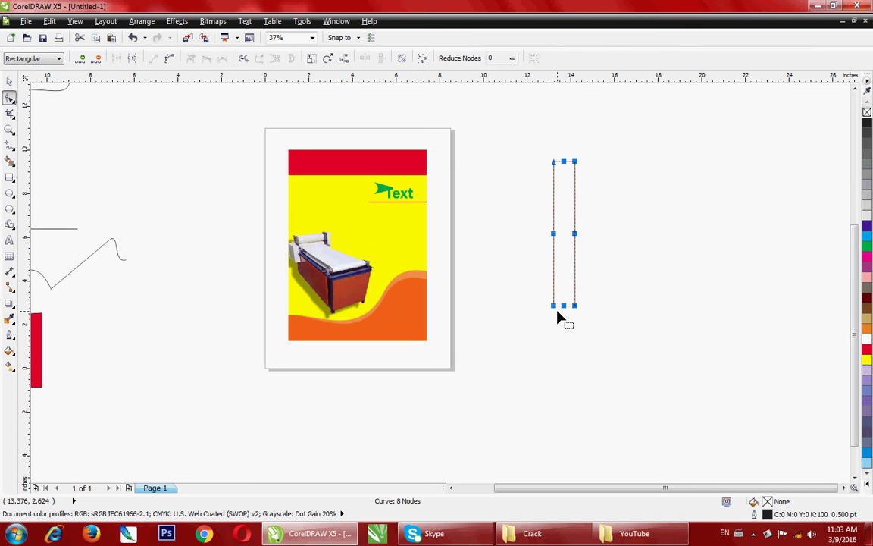
pyautogui.press('space')
pyautogui.press('space')
pyautogui.moveTo(553, 307); pyautogui.dragTo(564, 306)
pyautogui.click(575, 306)
pyautogui.press('Delete')
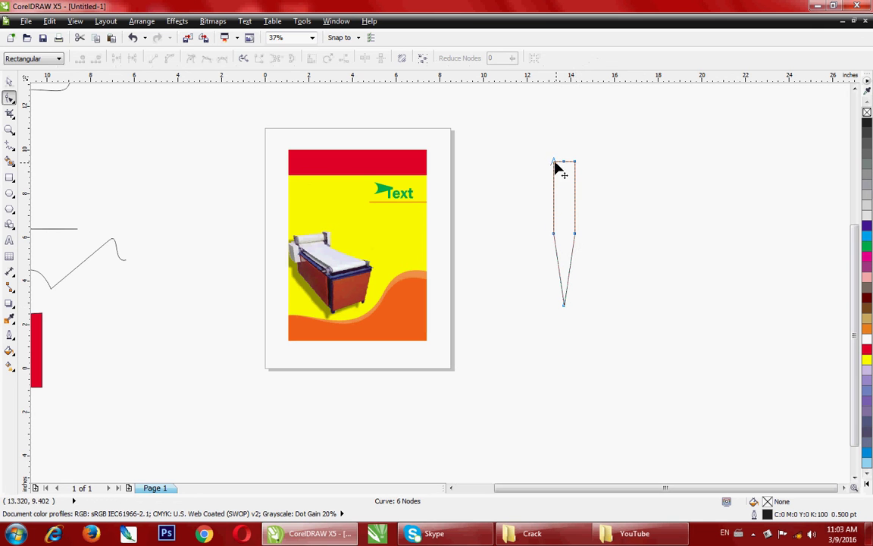
pyautogui.click(554, 162)
pyautogui.press('Delete')
pyautogui.press('space')
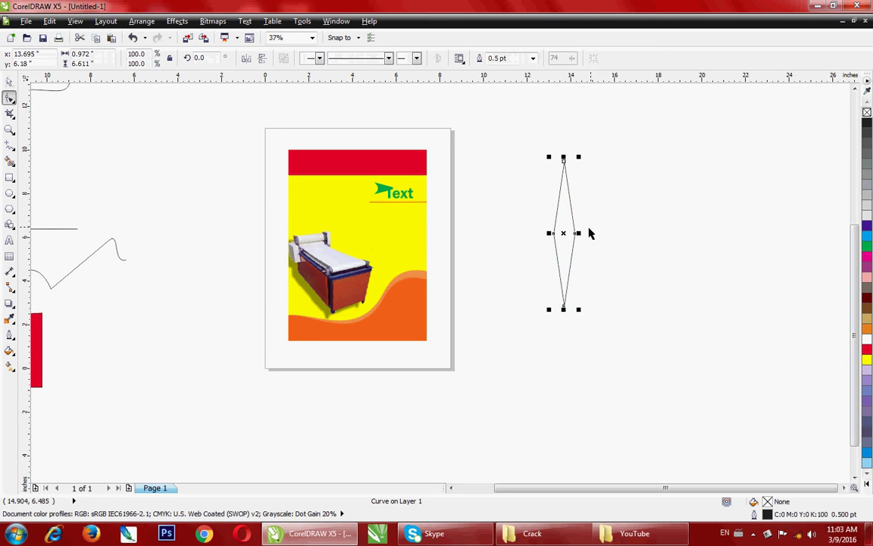
pyautogui.moveTo(579, 234); pyautogui.dragTo(575, 234)
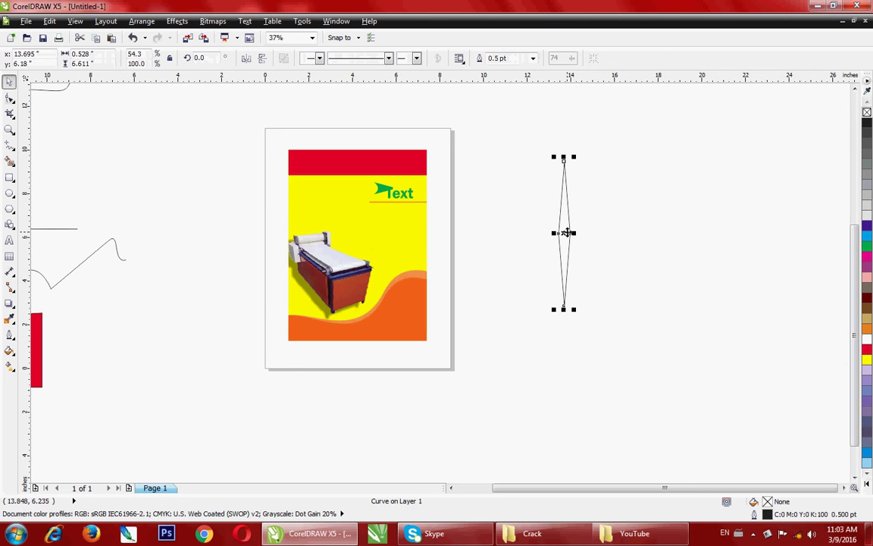
# Step: Rotate-duplicate the spike in 15° steps into a starburst, fill it yellow, remove outlines
pyautogui.click(564, 227)
pyautogui.moveTo(573, 157); pyautogui.dragTo(599, 174)
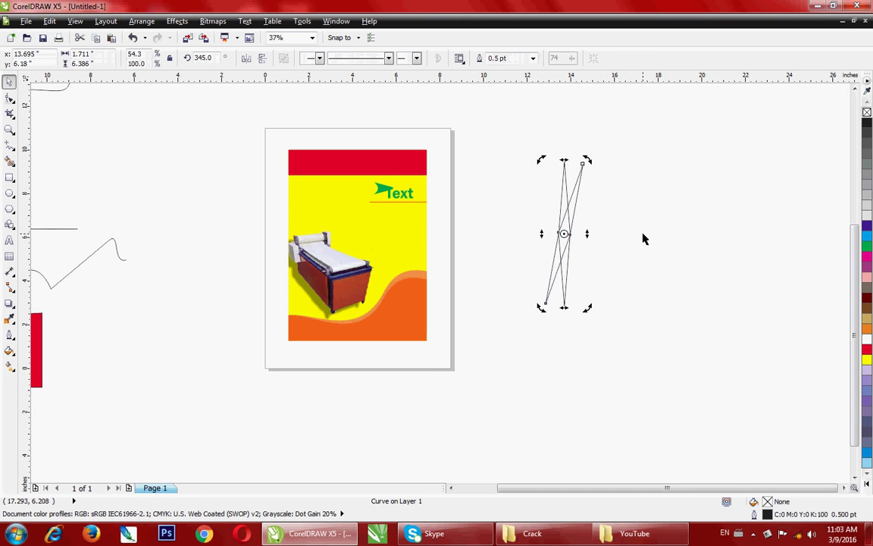
pyautogui.hotkey('ctrl', 'r')
pyautogui.hotkey('ctrl', 'r')
pyautogui.hotkey('ctrl', 'r')
pyautogui.hotkey('ctrl', 'r')
pyautogui.hotkey('ctrl', 'r')
pyautogui.hotkey('ctrl', 'r')
pyautogui.hotkey('ctrl', 'r')
pyautogui.hotkey('ctrl', 'r')
pyautogui.hotkey('ctrl', 'r')
pyautogui.hotkey('ctrl', 'r')
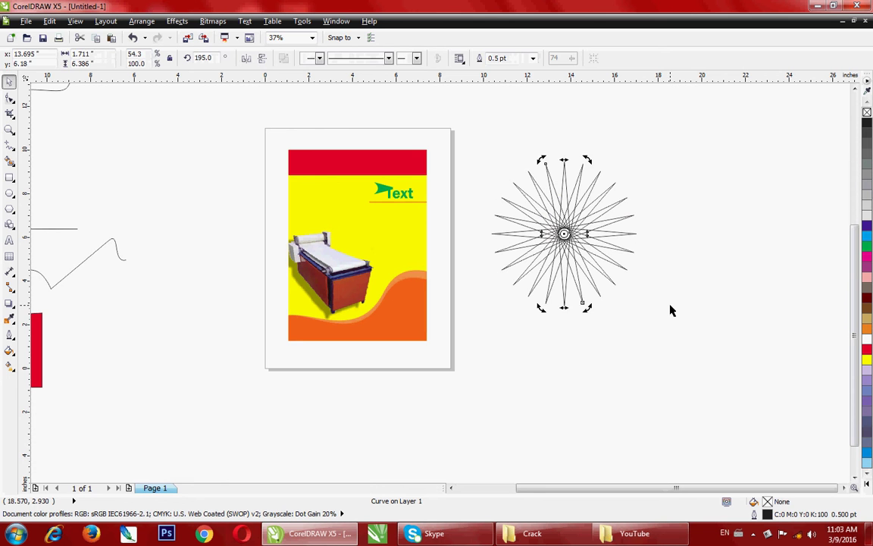
pyautogui.moveTo(472, 133); pyautogui.dragTo(706, 349)
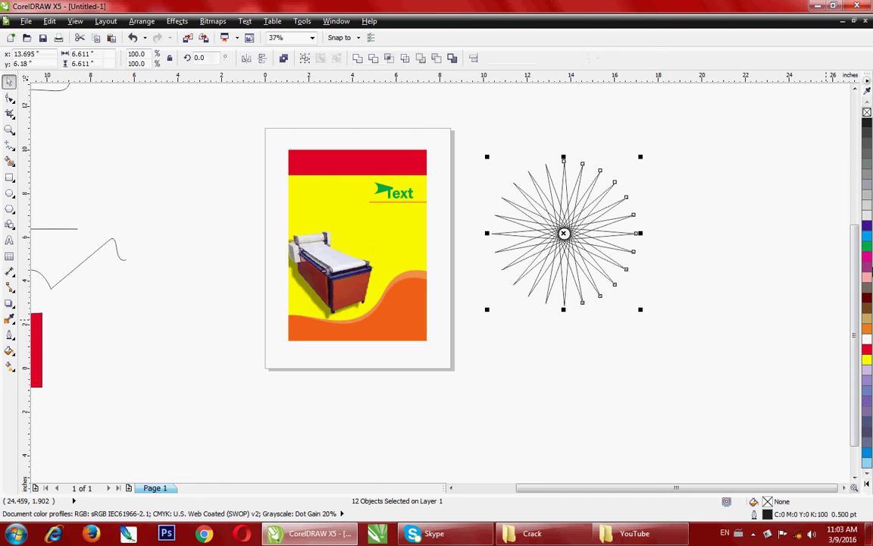
pyautogui.click(867, 360)
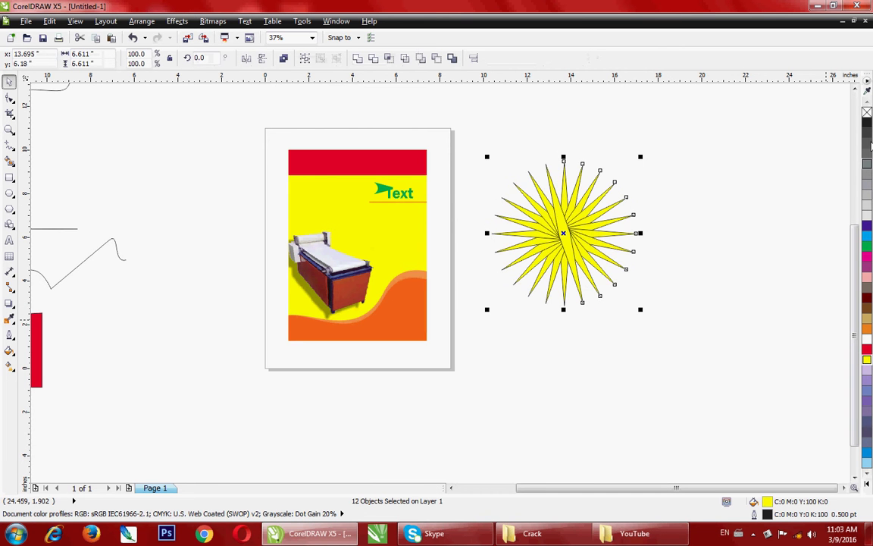
pyautogui.rightClick(864, 114)
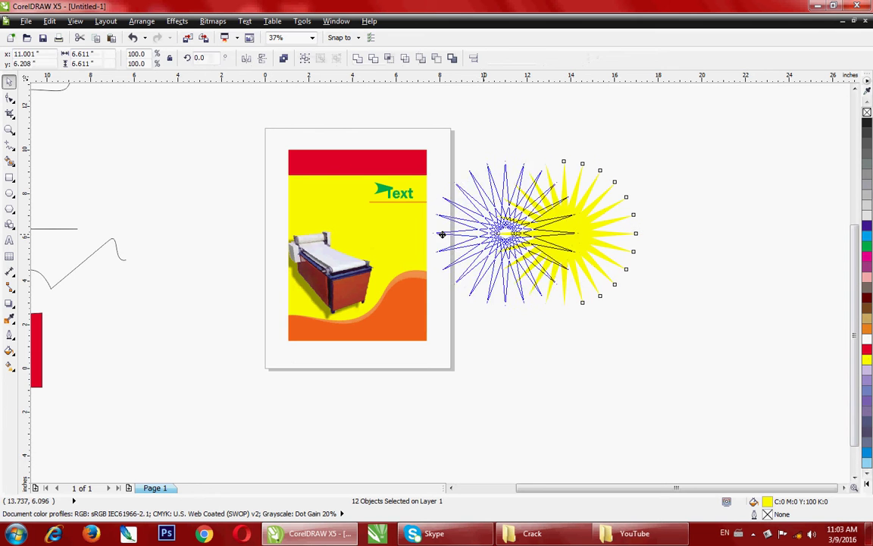
pyautogui.moveTo(594, 236); pyautogui.dragTo(631, 238)
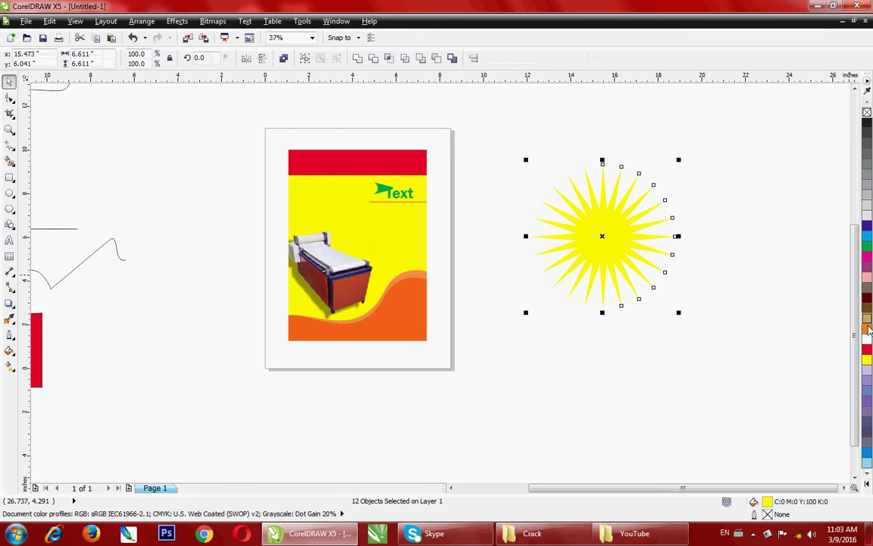
# Step: Cast a drop shadow from the starburst's centre and make first opacity and feathering adjustments
pyautogui.click(9, 303)
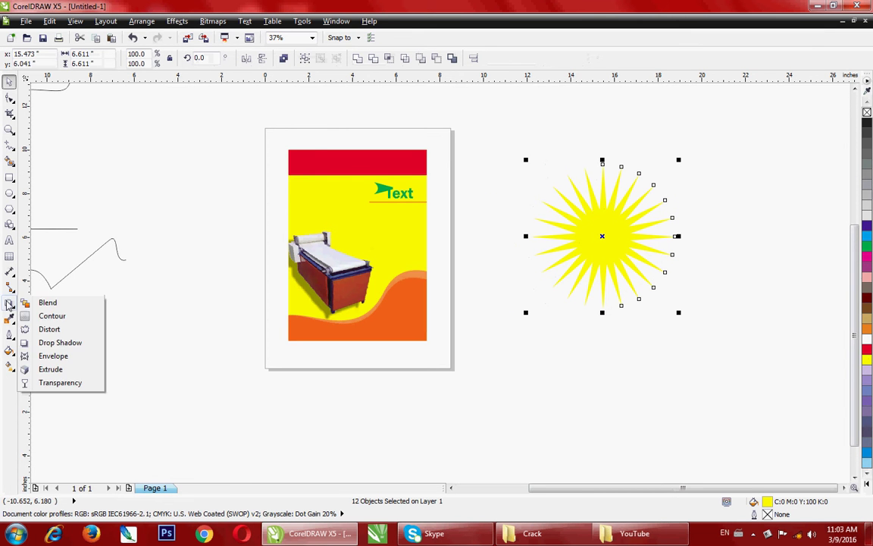
pyautogui.click(46, 341)
pyautogui.moveTo(602, 237); pyautogui.dragTo(623, 252)
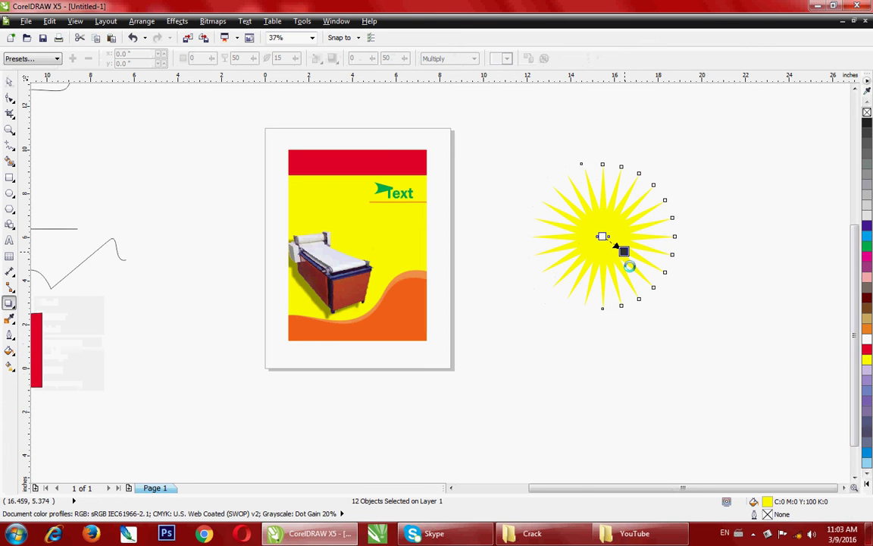
pyautogui.click(239, 74)
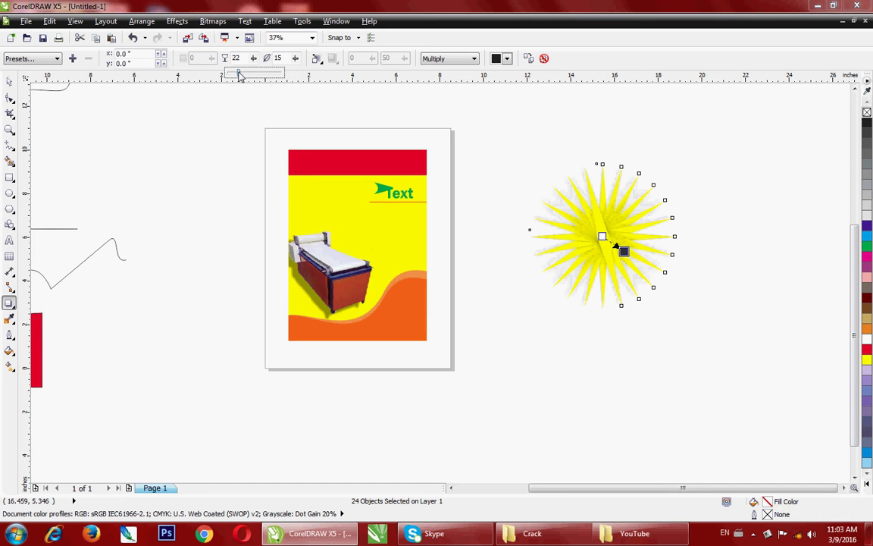
pyautogui.click(296, 59)
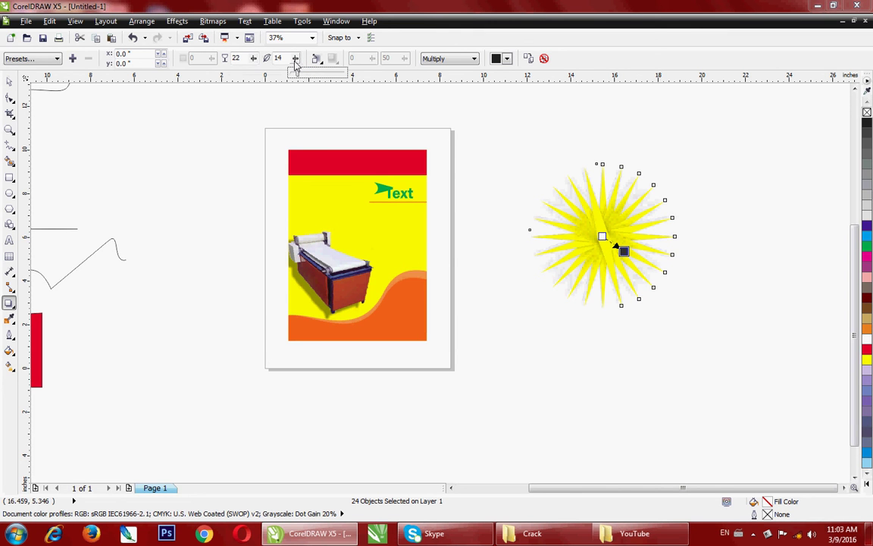
pyautogui.moveTo(295, 73); pyautogui.dragTo(270, 73)
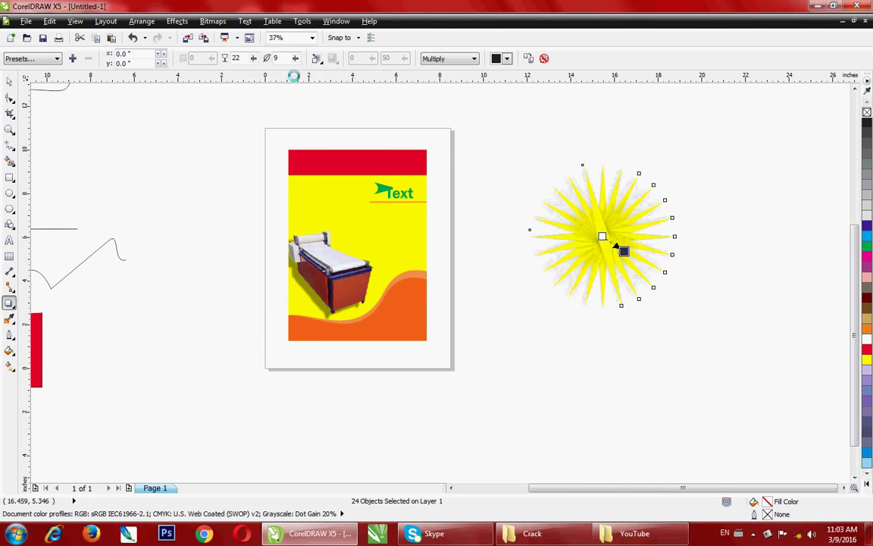
# Step: Set the drop shadow colour to yellow
pyautogui.click(506, 58)
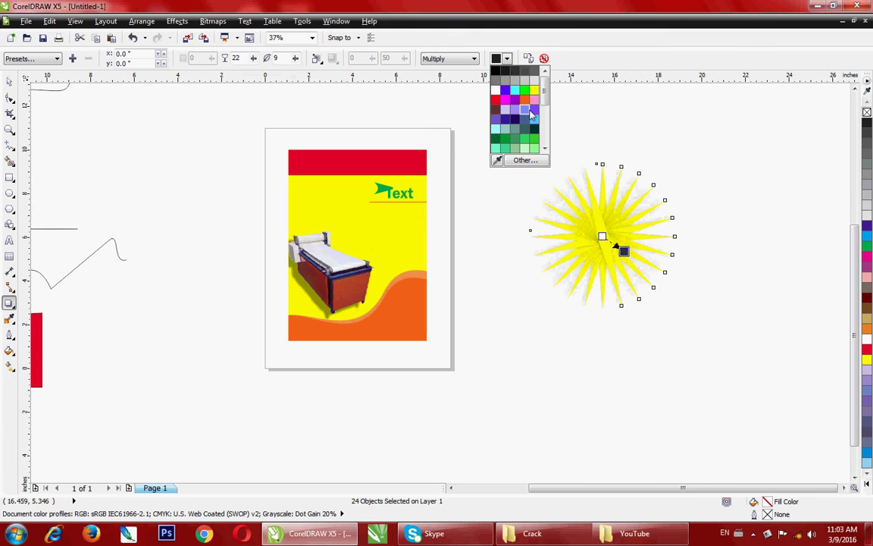
pyautogui.scroll(-2, 527, 117)
pyautogui.scroll(-2, 519, 129)
pyautogui.scroll(-2, 509, 142)
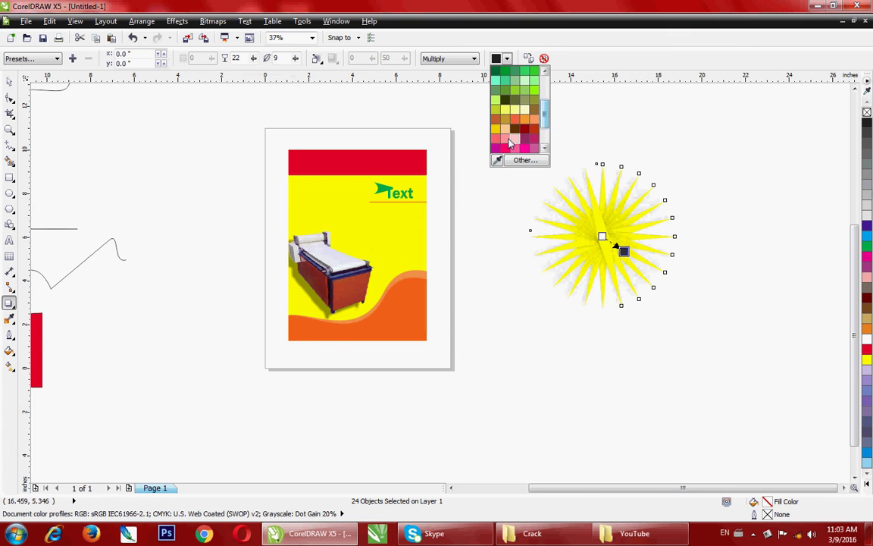
pyautogui.click(496, 129)
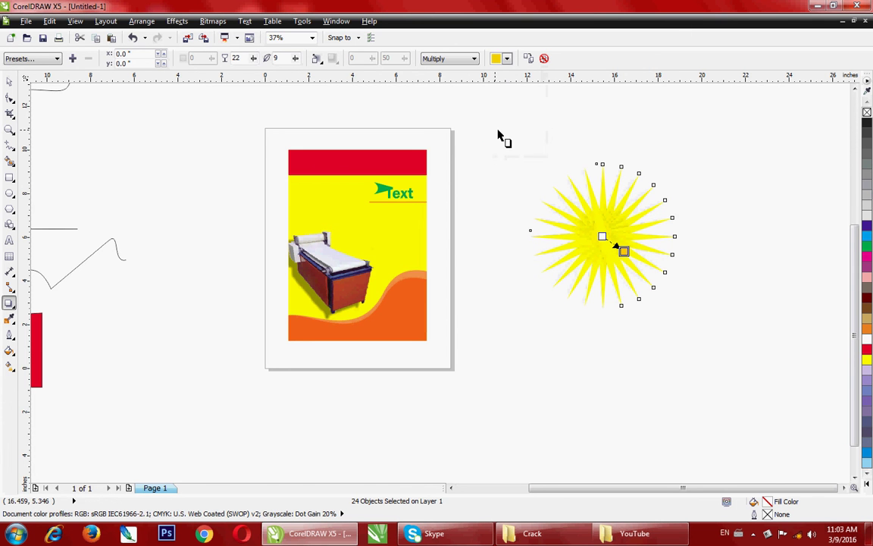
pyautogui.scroll(2, 613, 232)
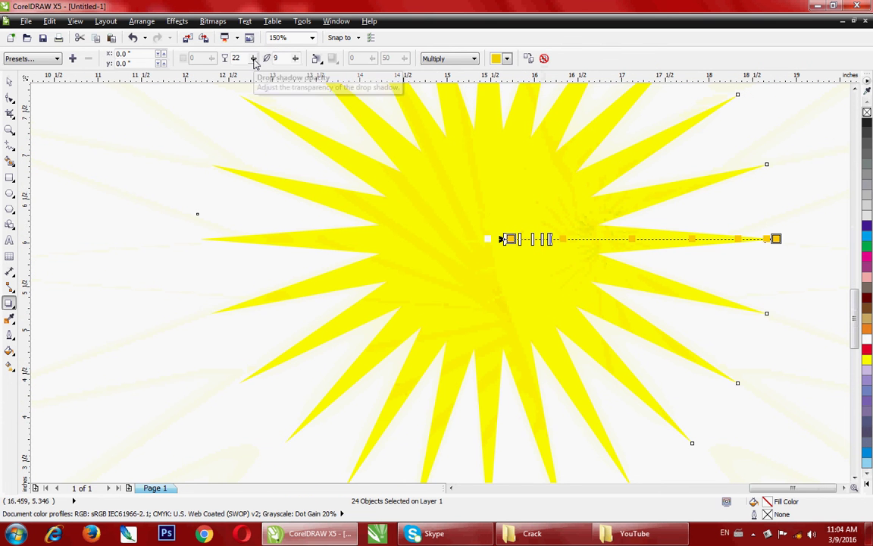
# Step: Raise the shadow opacity to 100, set feathering to 6, and marquee-select the starburst
pyautogui.click(255, 62)
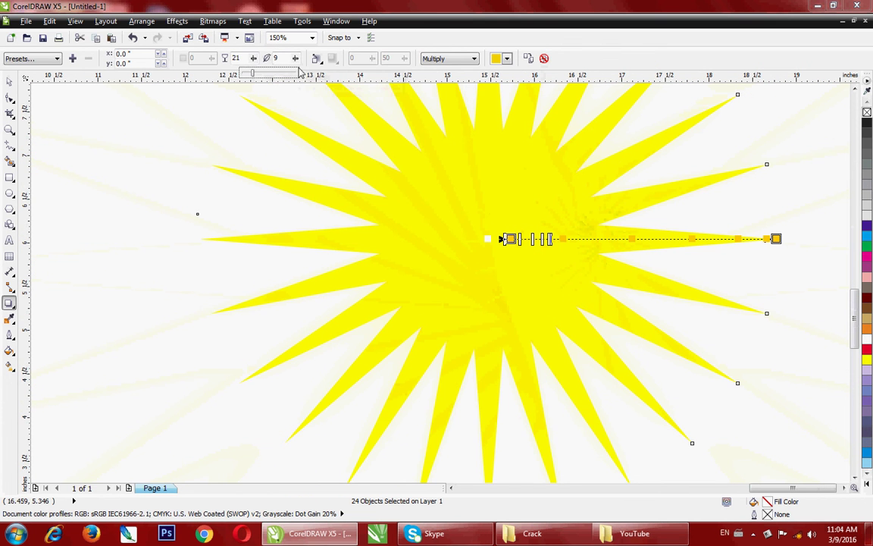
pyautogui.moveTo(253, 74); pyautogui.dragTo(355, 80)
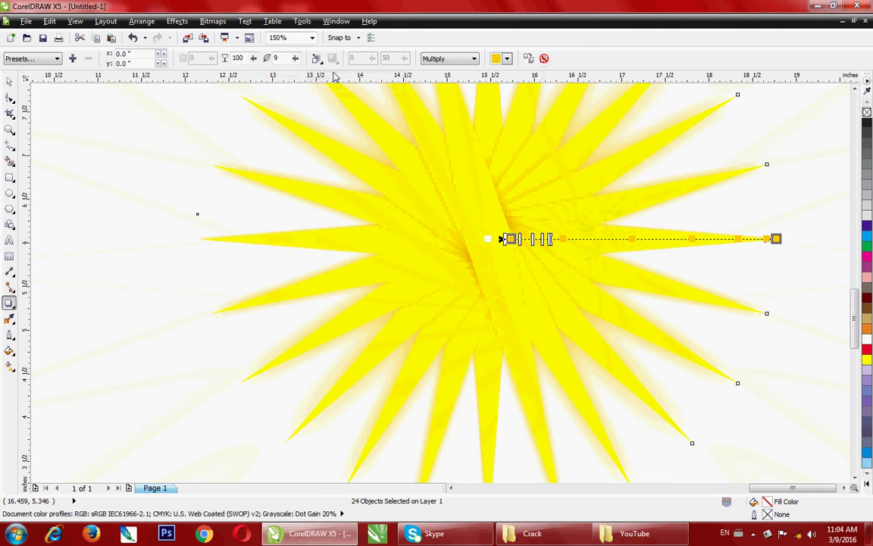
pyautogui.click(296, 60)
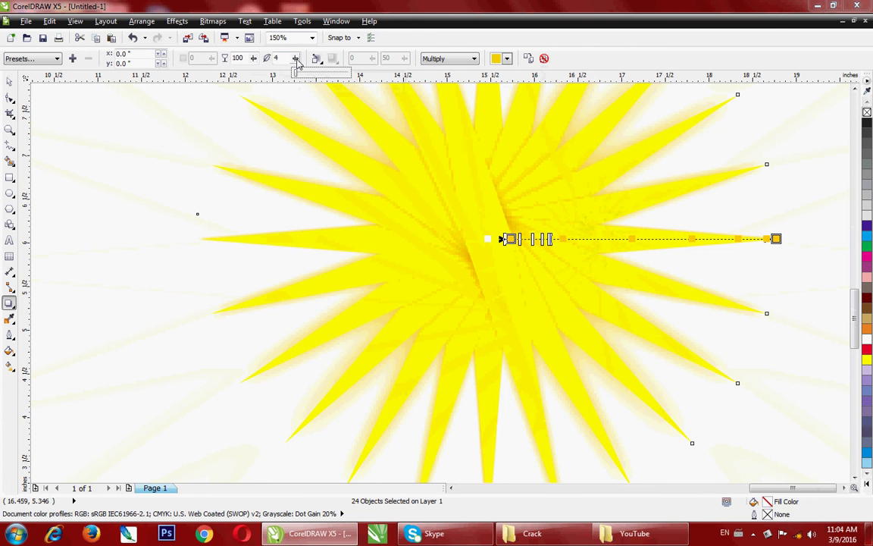
pyautogui.moveTo(297, 61); pyautogui.dragTo(299, 67)
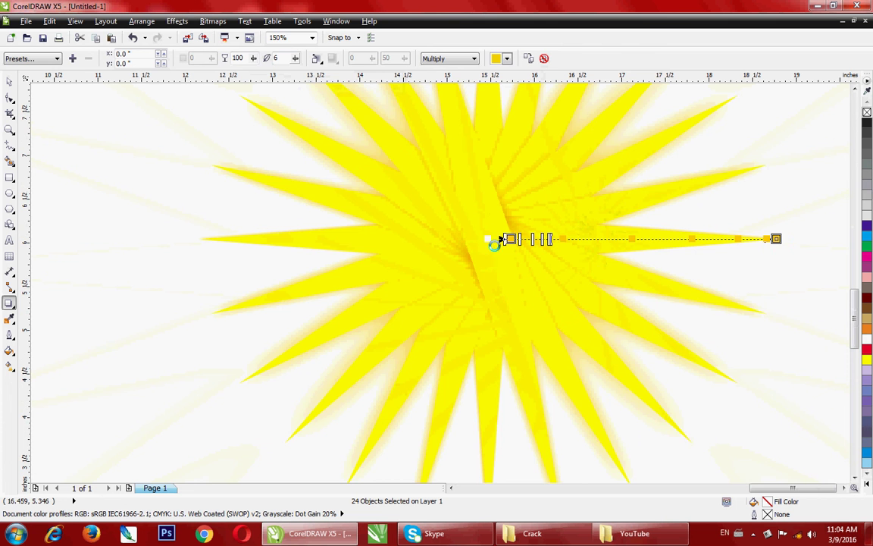
pyautogui.scroll(-2, 483, 263)
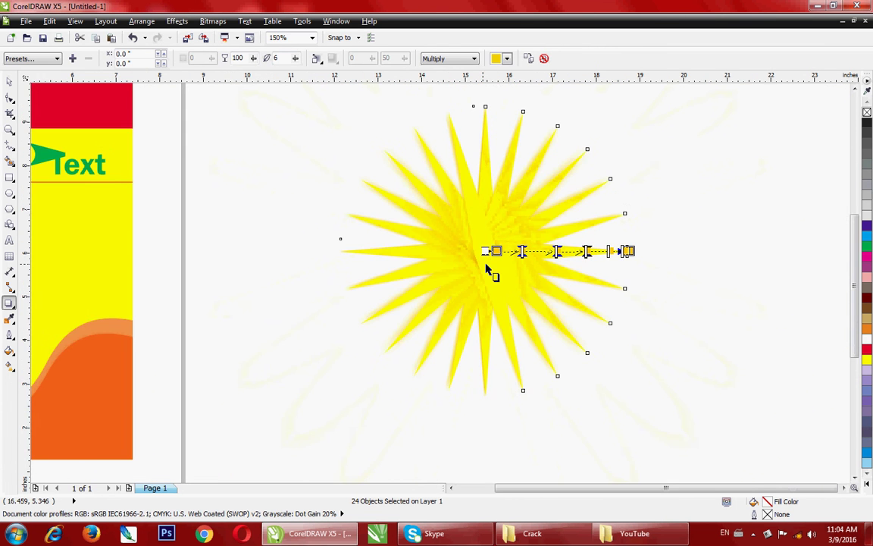
pyautogui.scroll(-2, 483, 263)
pyautogui.click(381, 168)
pyautogui.moveTo(381, 168); pyautogui.dragTo(629, 349)
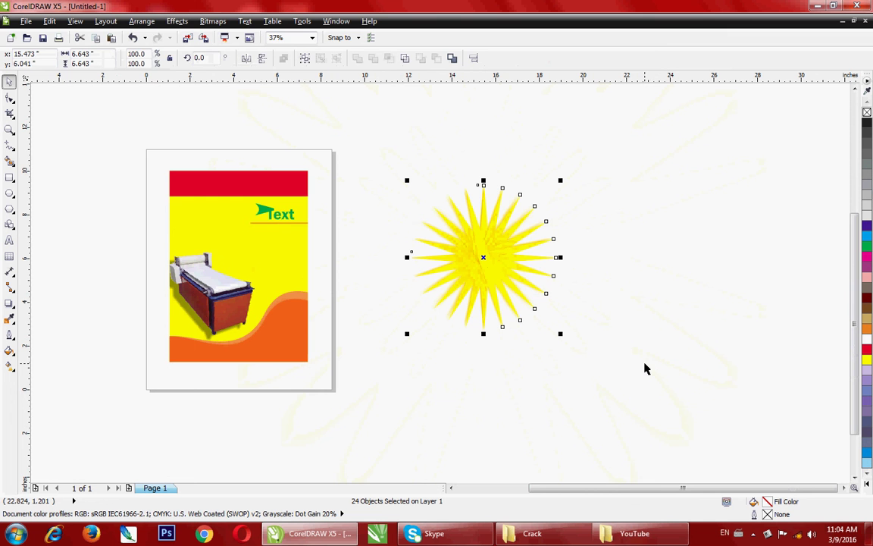
# Step: Group the 24 starburst objects, PowerClip them into the poster frame, and edit its contents
pyautogui.click(141, 20)
pyautogui.click(159, 98)
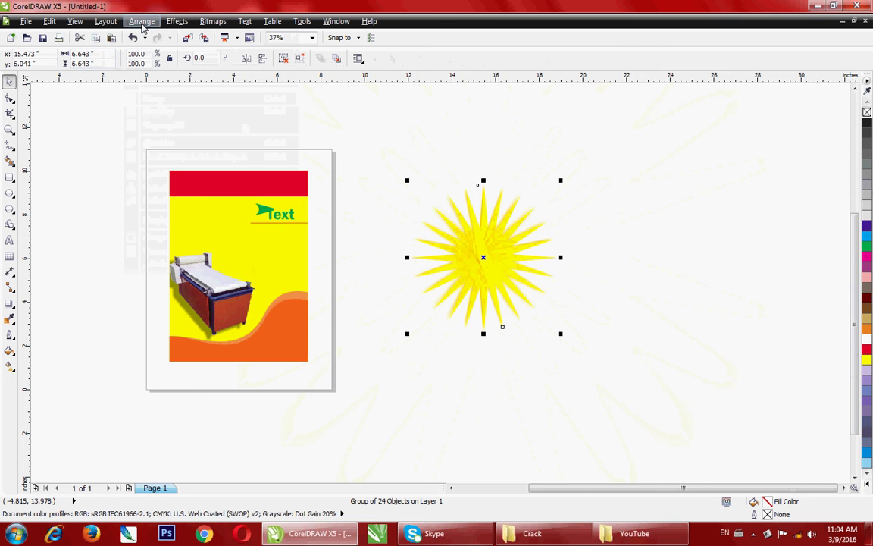
pyautogui.click(140, 21)
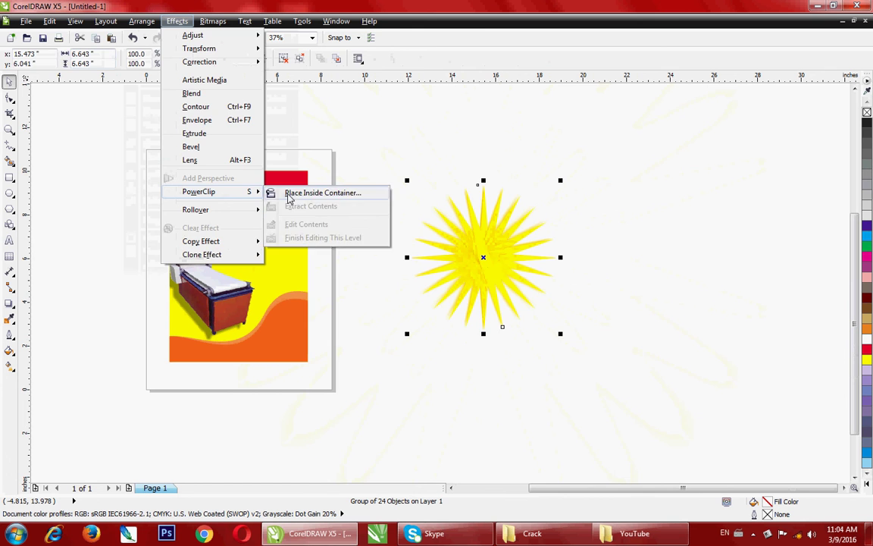
pyautogui.click(291, 192)
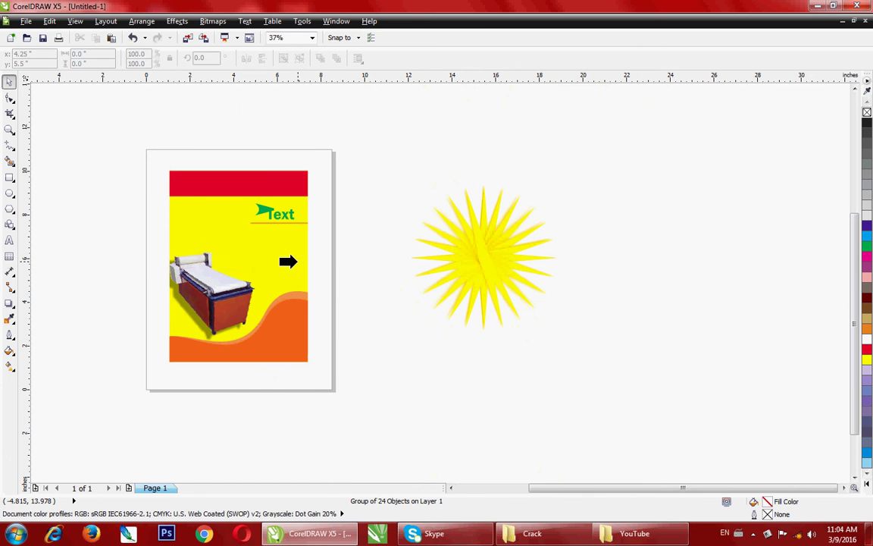
pyautogui.click(288, 262)
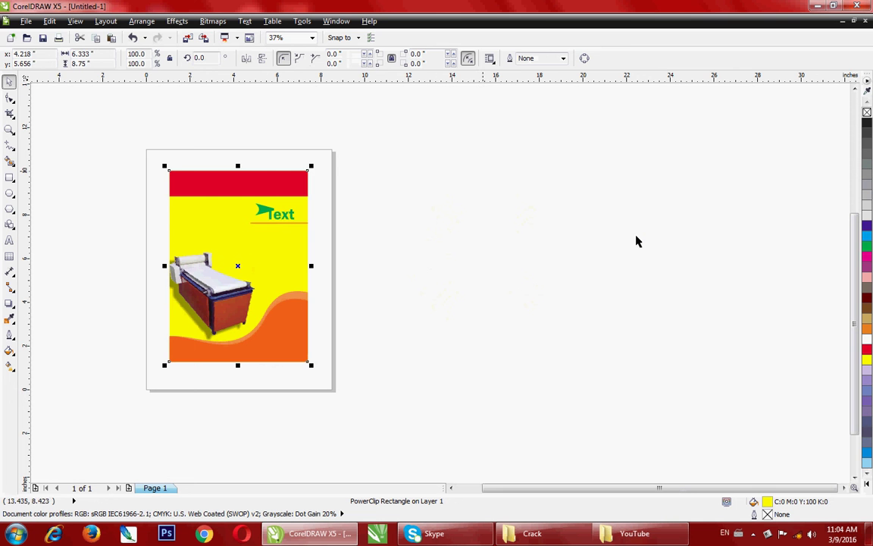
pyautogui.click(177, 20)
pyautogui.moveTo(199, 191)
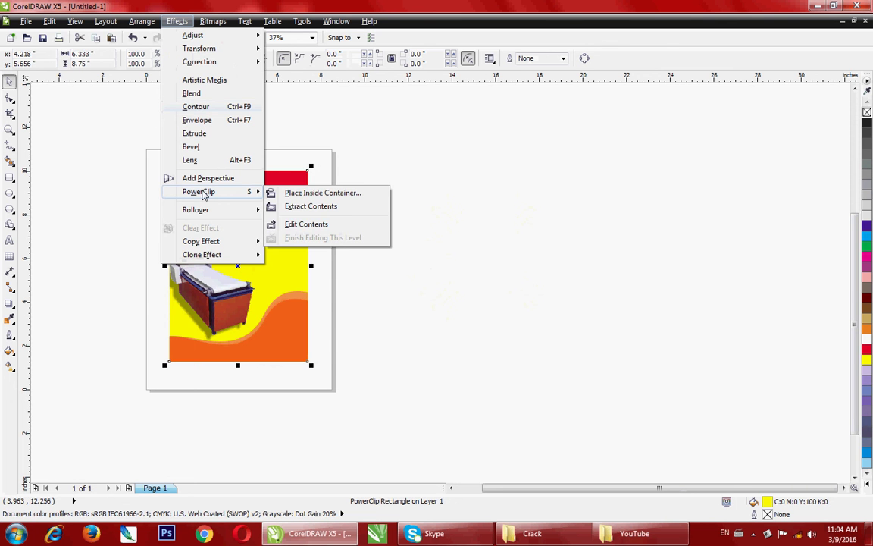
pyautogui.click(307, 224)
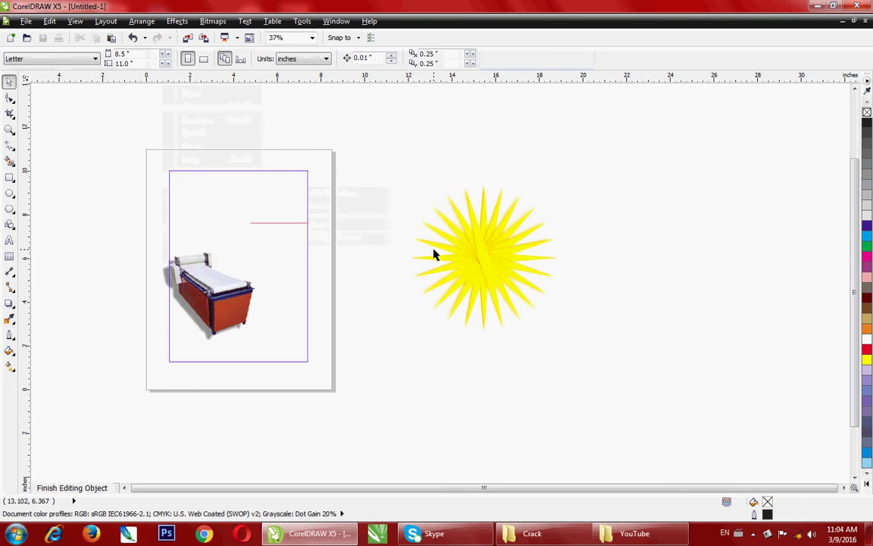
# Step: Move the starburst onto the poster, scale it to 167.5%, send it to back, and finish editing
pyautogui.moveTo(490, 262)
pyautogui.mouseDown()
pyautogui.moveTo(204, 228)
pyautogui.moveTo(229, 282)
pyautogui.mouseUp()
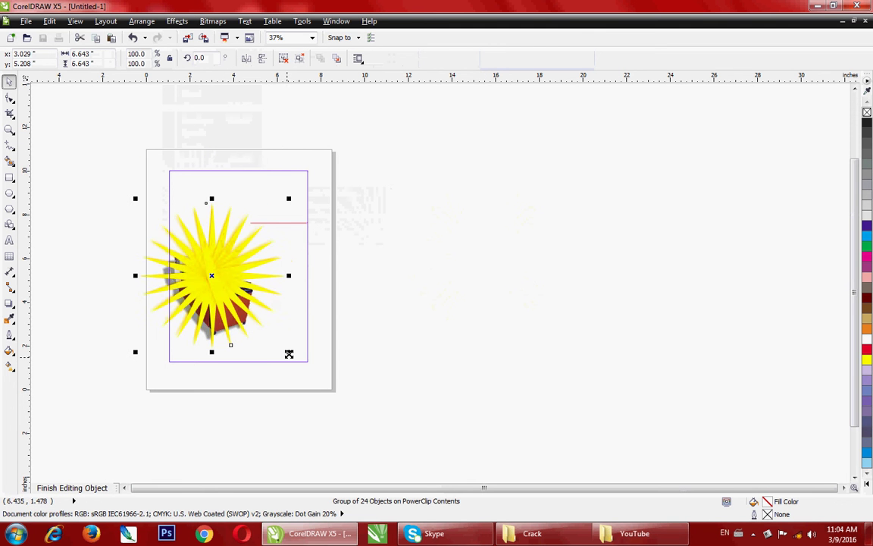
pyautogui.moveTo(288, 352); pyautogui.dragTo(338, 401)
pyautogui.moveTo(237, 297); pyautogui.dragTo(237, 281)
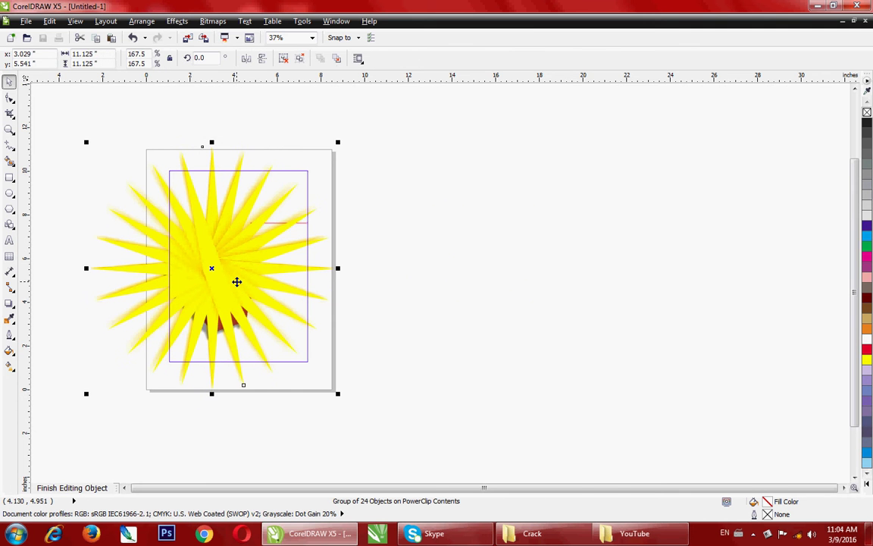
pyautogui.hotkey('shift', 'pagedown')
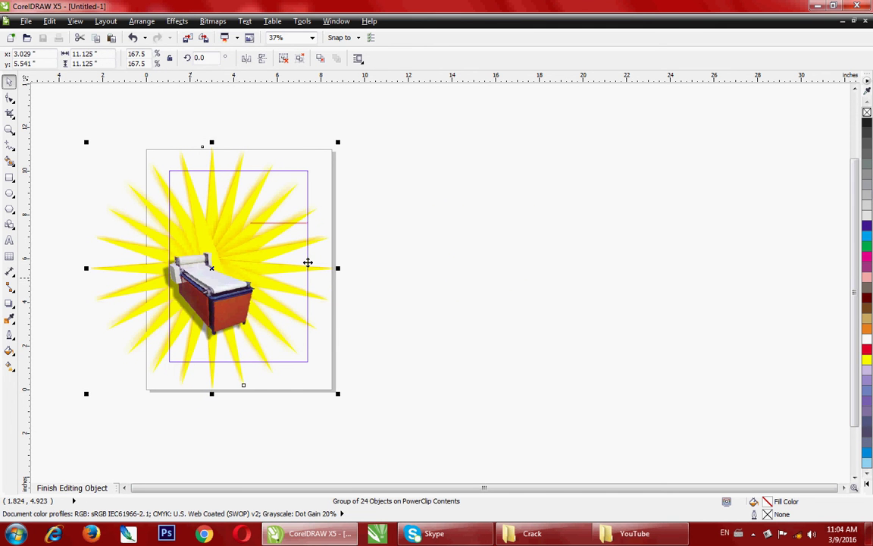
pyautogui.click(345, 236)
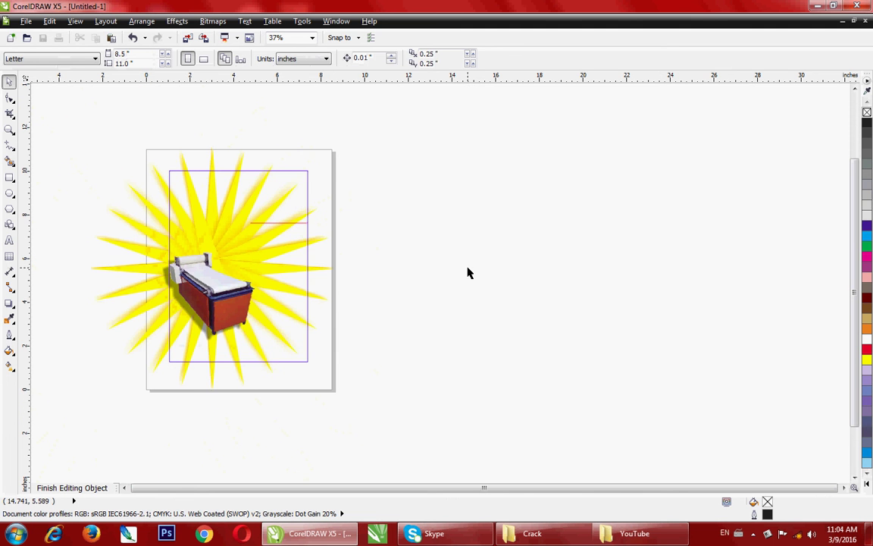
pyautogui.keyDown('ctrl'); pyautogui.click(465, 276); pyautogui.keyUp('ctrl')
pyautogui.click(458, 283)
# Step: Zoom in on the poster and rotate the machine photo 2.8° inside the frame
pyautogui.press('F2')
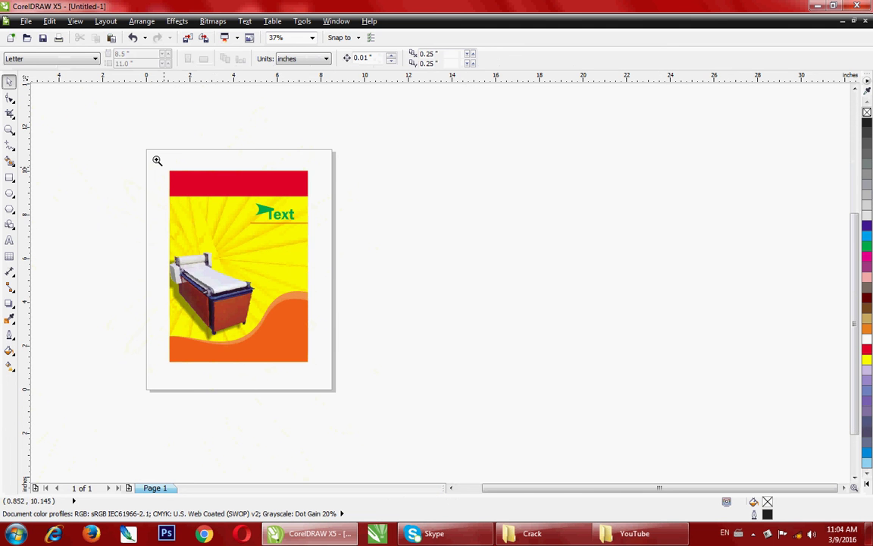
pyautogui.moveTo(156, 160); pyautogui.dragTo(383, 366)
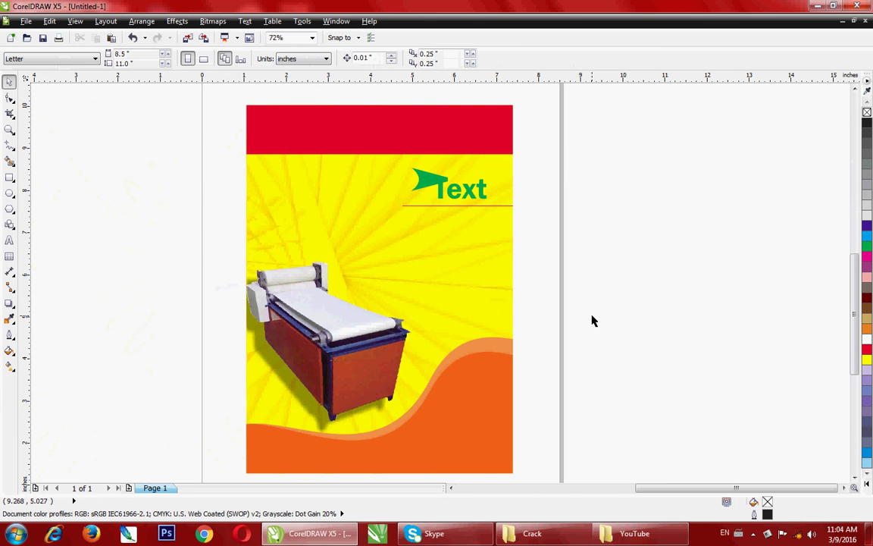
pyautogui.click(493, 277)
pyautogui.keyDown('ctrl'); pyautogui.click(330, 315); pyautogui.keyUp('ctrl')
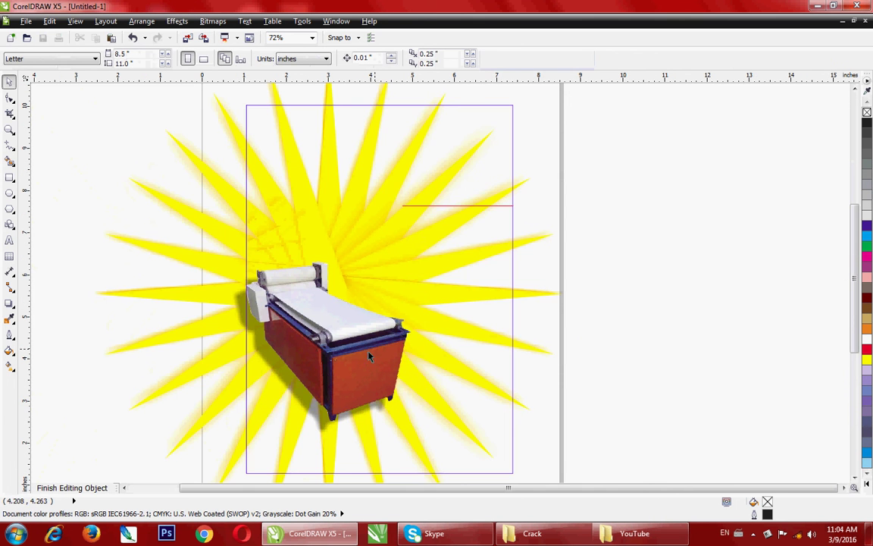
pyautogui.click(330, 315)
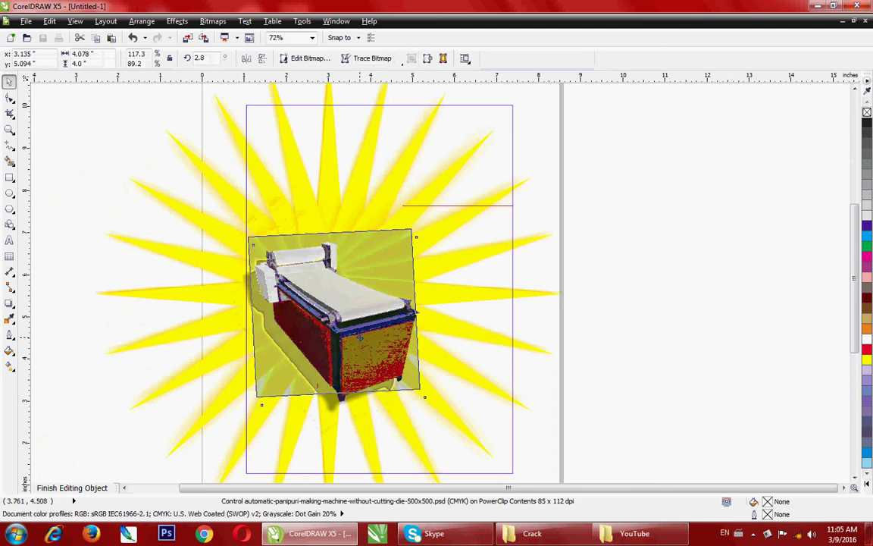
pyautogui.moveTo(377, 331); pyautogui.dragTo(457, 379)
pyautogui.keyDown('ctrl'); pyautogui.click(669, 334); pyautogui.keyUp('ctrl')
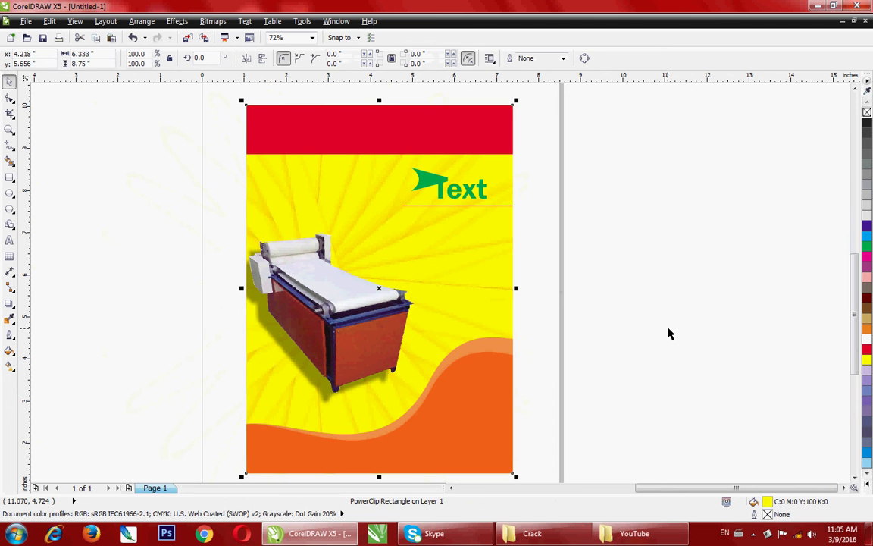
# Step: Select the green 'Text' logo, then ready the Text tool with the view zoomed out to 37%
pyautogui.click(667, 327)
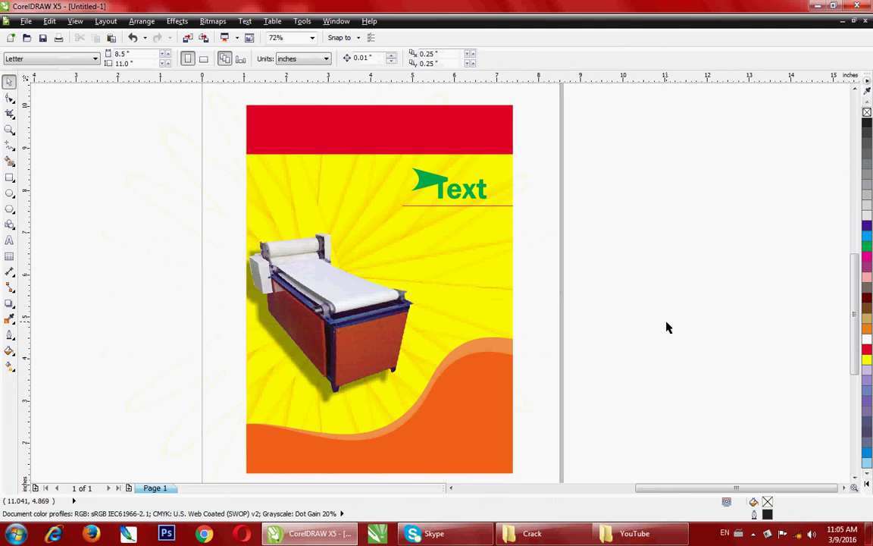
pyautogui.click(458, 140)
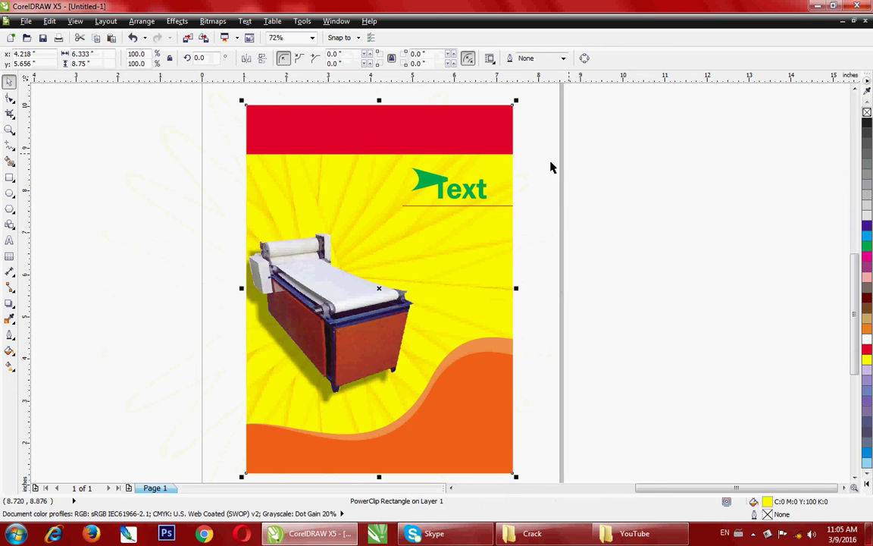
pyautogui.click(449, 189)
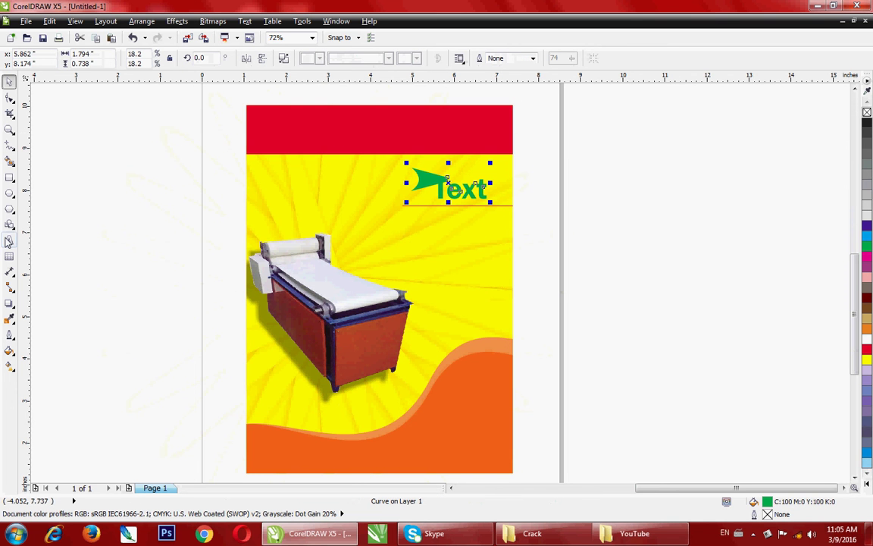
pyautogui.click(9, 240)
pyautogui.scroll(-2, 675, 337)
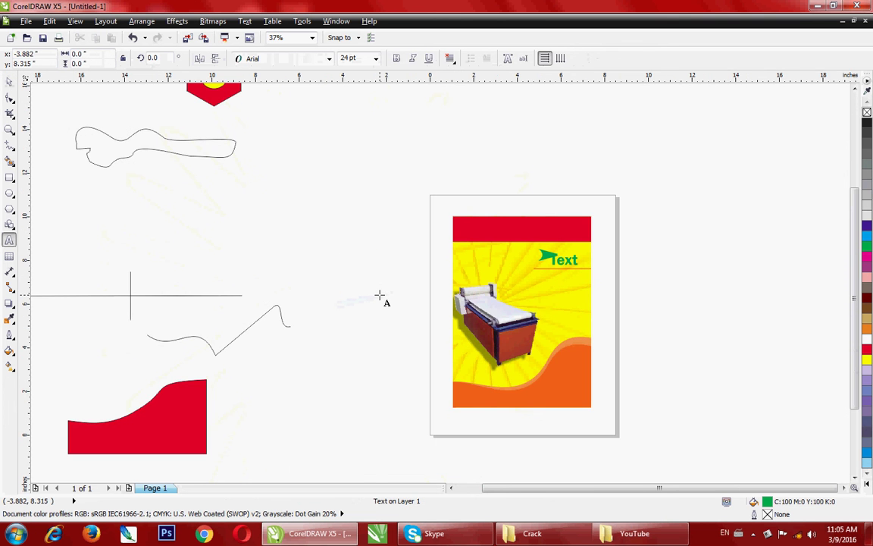
# Step: Add a white 'Text Samples' title, about 38.6 pt Arial, onto the red top band
pyautogui.write('Text Samp')
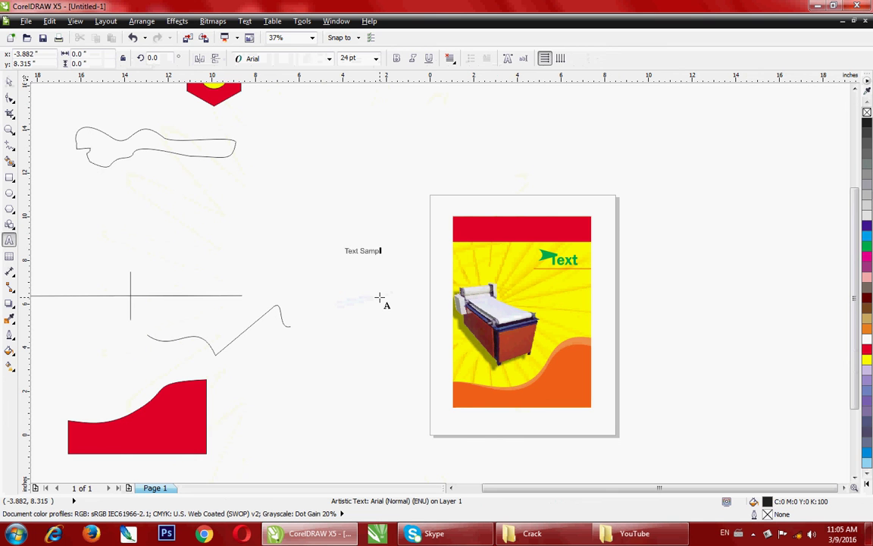
pyautogui.write('les')
pyautogui.hotkey('ctrl', 'space')
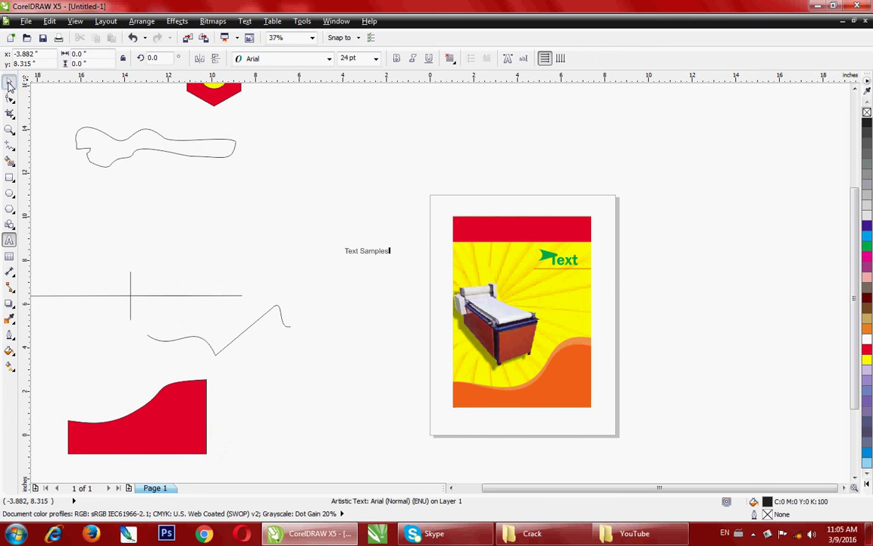
pyautogui.moveTo(393, 265)
pyautogui.mouseDown()
pyautogui.moveTo(417, 273)
pyautogui.moveTo(552, 227)
pyautogui.moveTo(518, 227)
pyautogui.mouseUp()
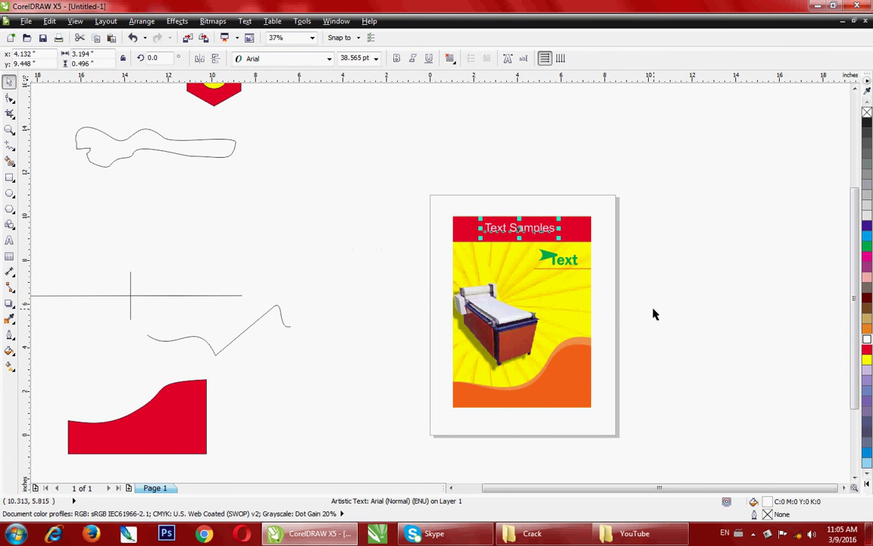
pyautogui.moveTo(430, 199); pyautogui.dragTo(756, 313)
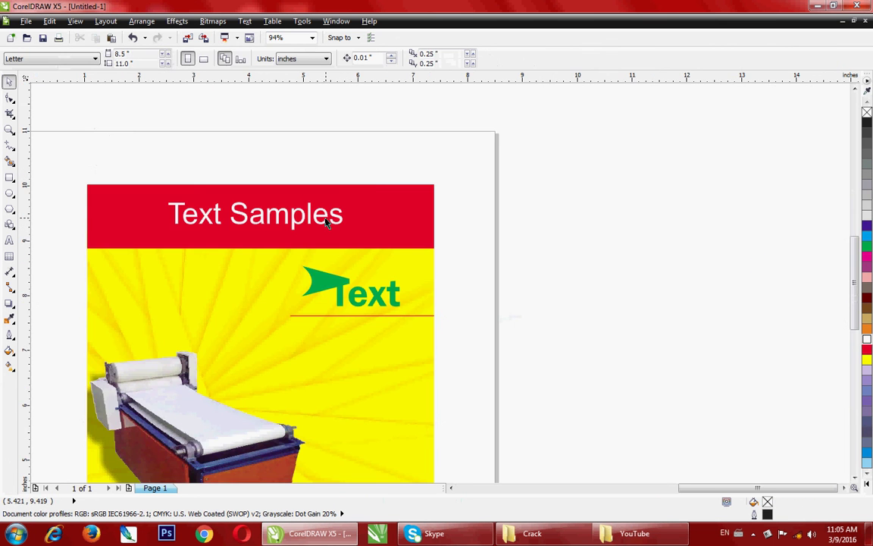
# Step: Make the title bold and centre it horizontally on the red band
pyautogui.moveTo(328, 223); pyautogui.dragTo(331, 226)
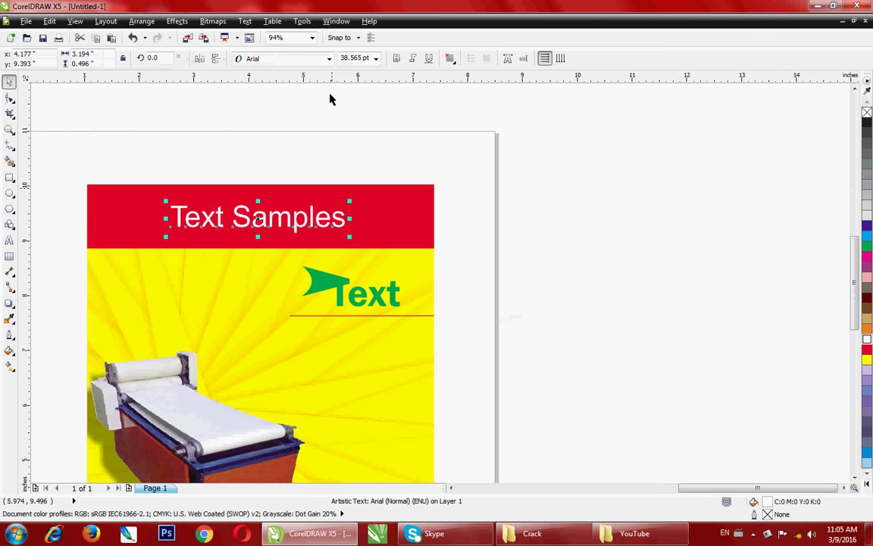
pyautogui.click(396, 59)
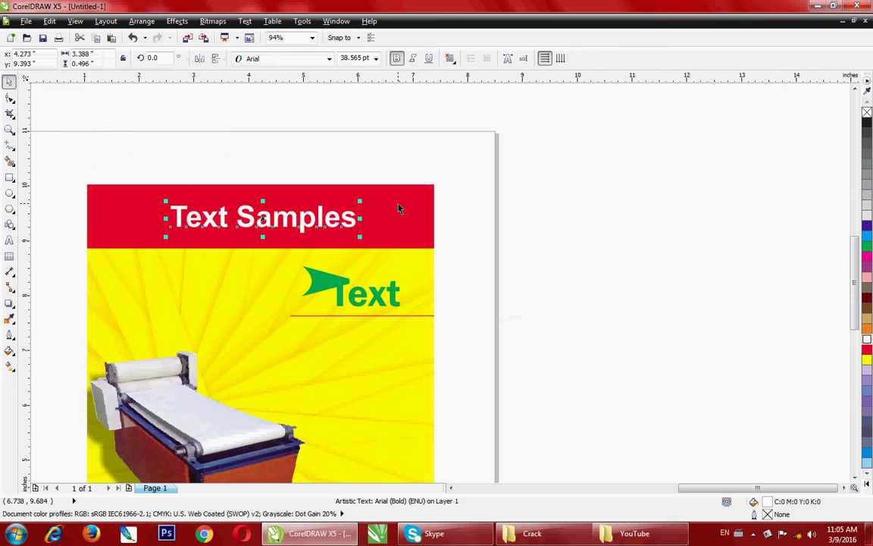
pyautogui.keyDown('shift'); pyautogui.click(400, 209); pyautogui.keyUp('shift')
pyautogui.press('c')
pyautogui.click(550, 228)
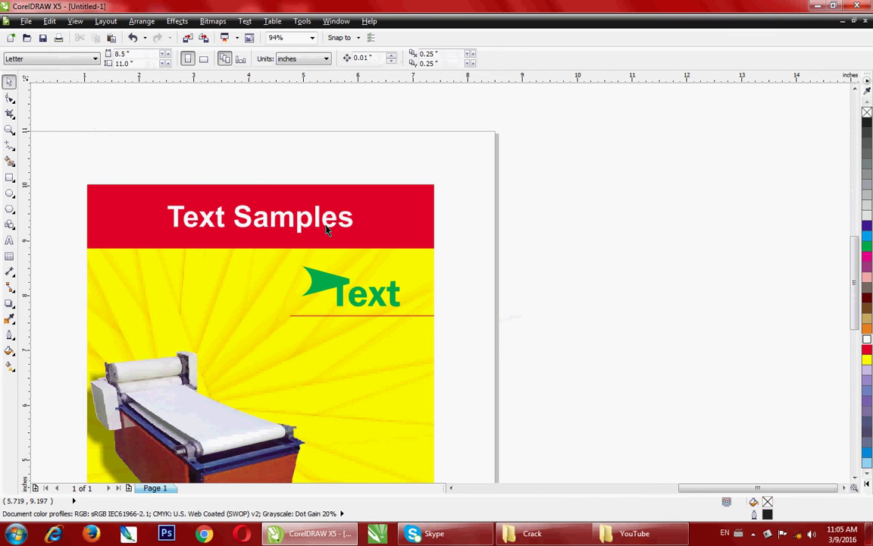
# Step: Enlarge the title to 40.825 pt and reselect it
pyautogui.click(311, 223)
pyautogui.moveTo(310, 222); pyautogui.dragTo(364, 236)
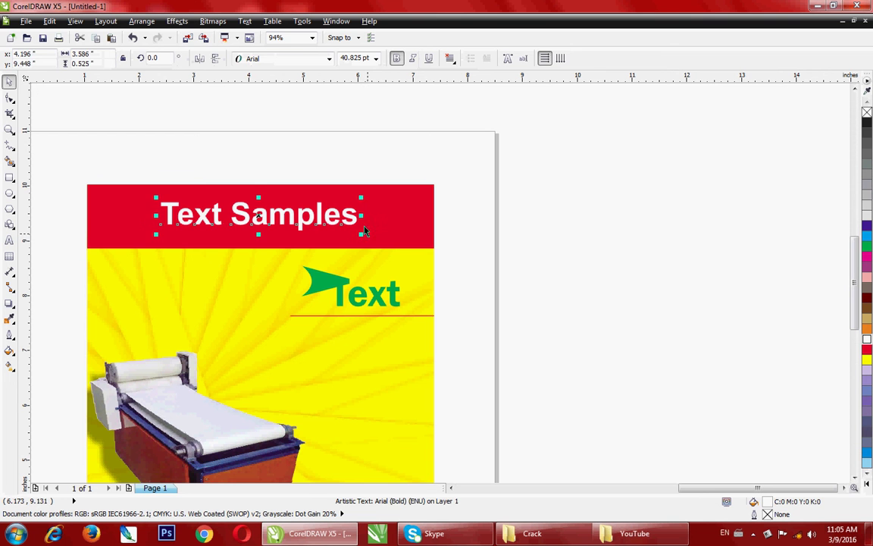
pyautogui.click(525, 244)
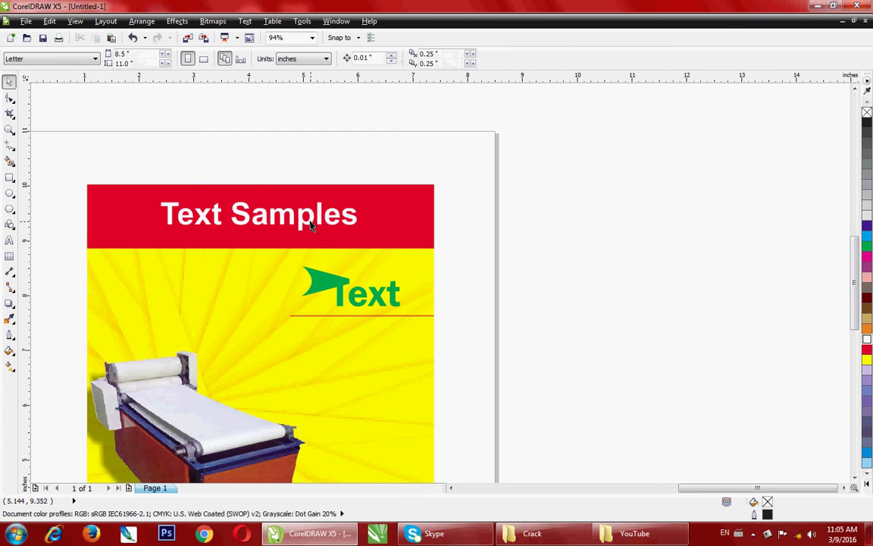
pyautogui.click(310, 224)
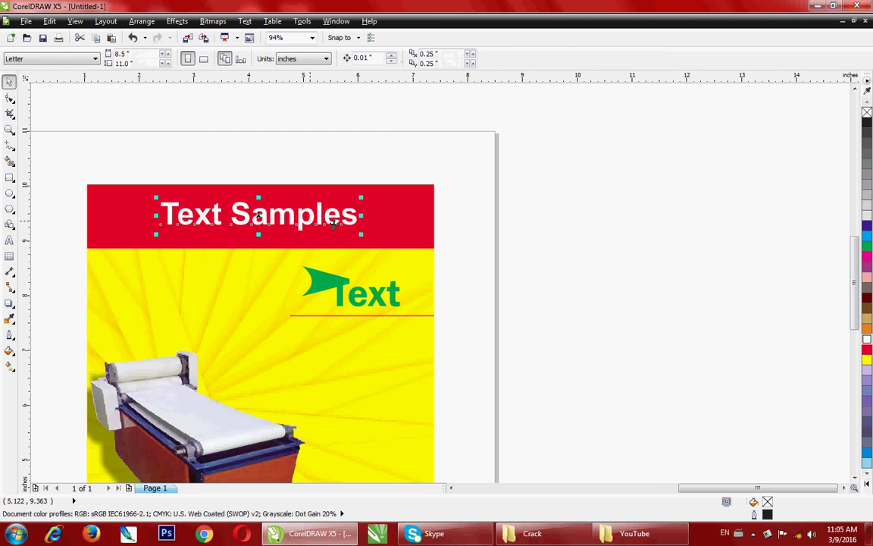
pyautogui.click(491, 242)
pyautogui.click(302, 227)
pyautogui.moveTo(132, 162); pyautogui.dragTo(443, 253)
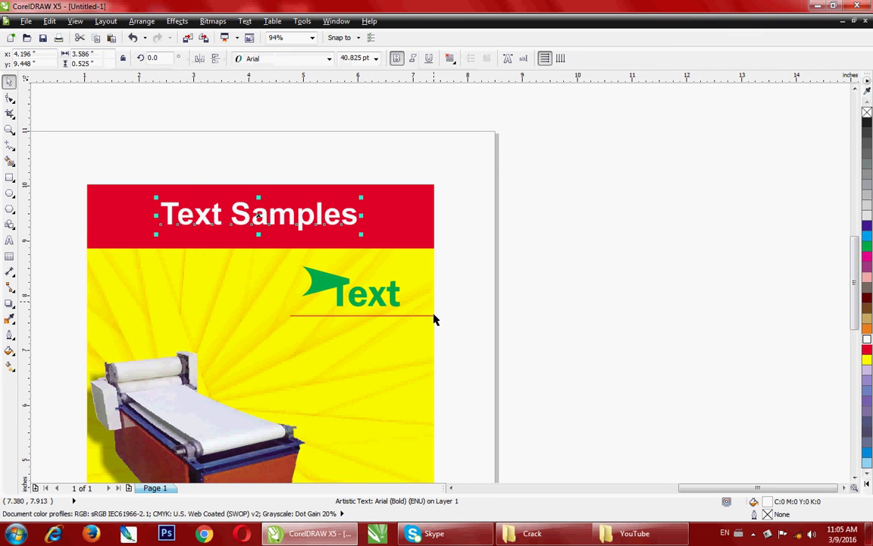
pyautogui.scroll(-2, 501, 222)
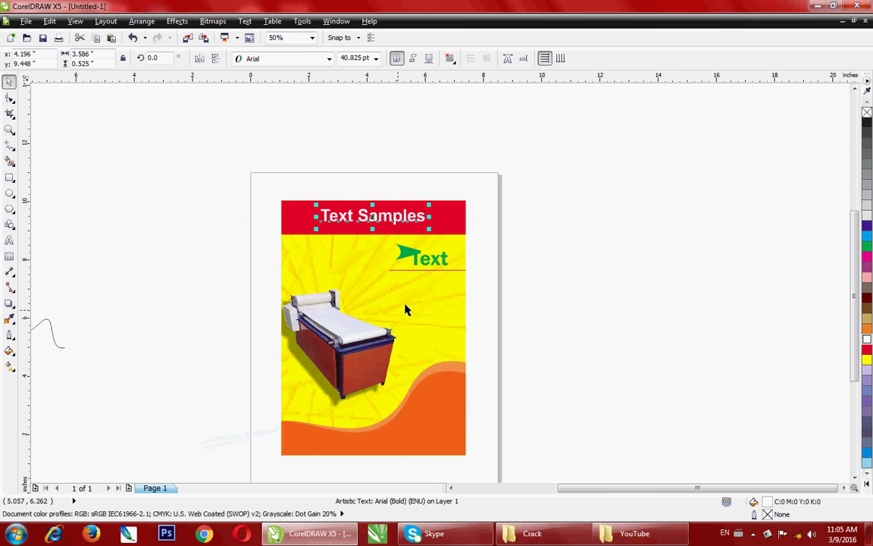
# Step: Reselect the title, check the network status, and show the taskbar's hidden notification icons
pyautogui.click(501, 279)
pyautogui.moveTo(312, 192); pyautogui.dragTo(436, 242)
pyautogui.click(797, 536)
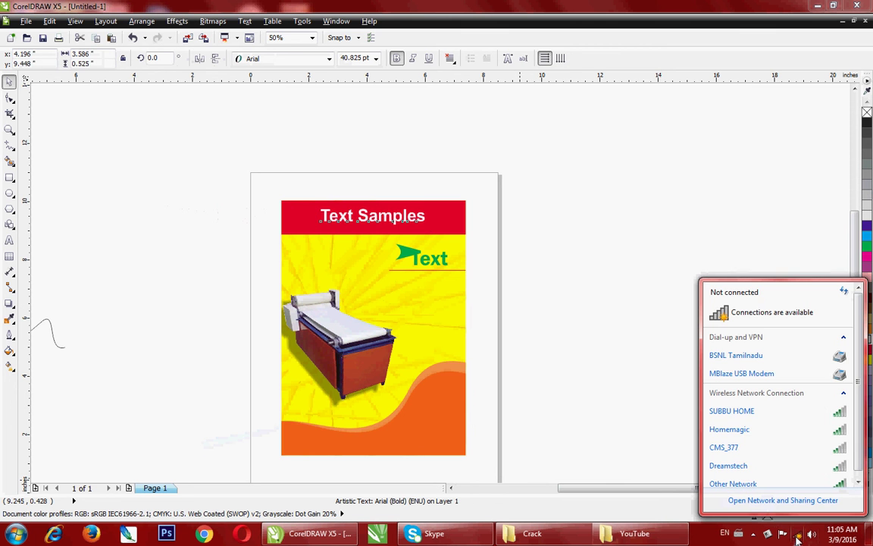
pyautogui.click(753, 534)
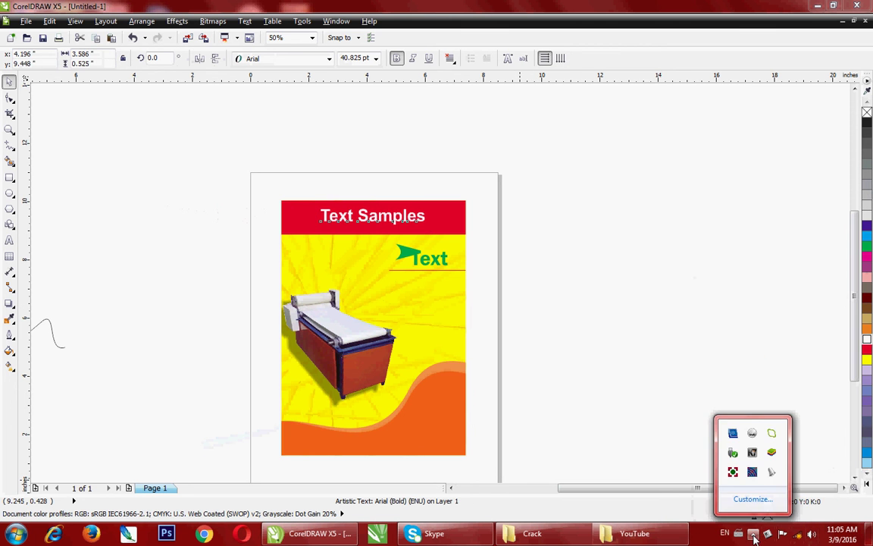